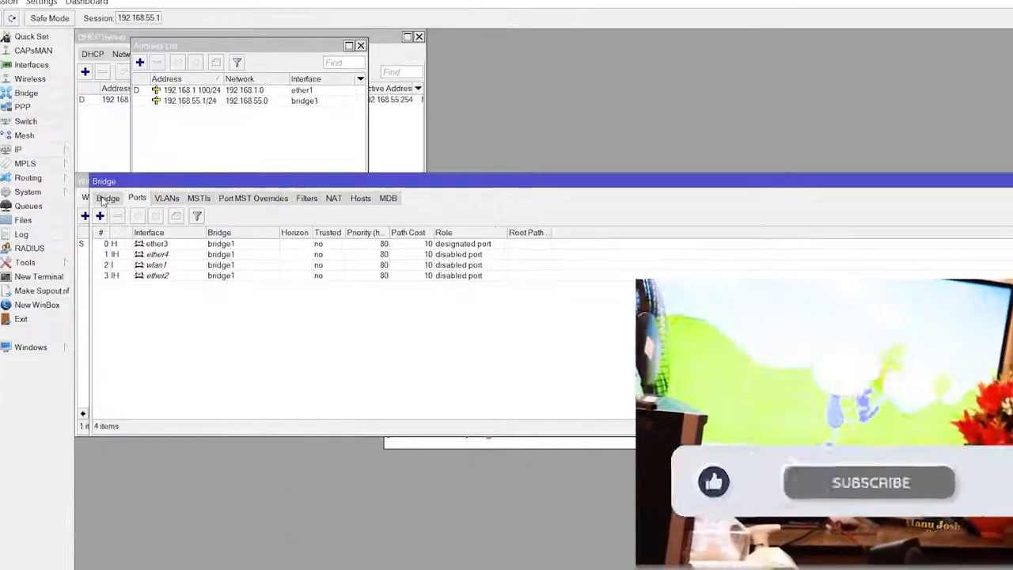
Show the Bridge tab, listing bridge1 with ports ether2, ether3, ether4 and wlan1.
{"action": "left_click", "coordinate": [103, 199]}
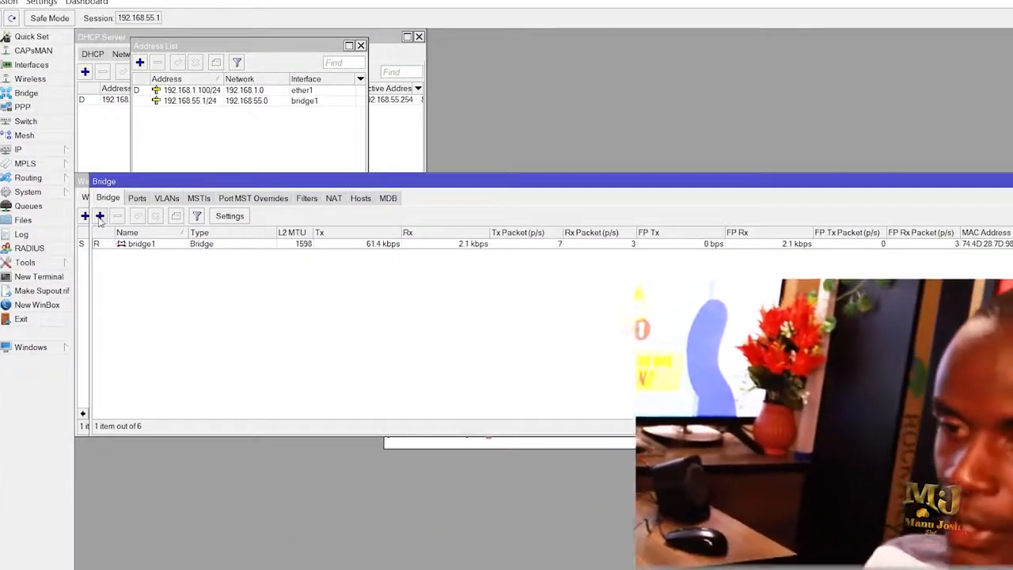
Add a new bridge interface named hotspot and save it.
{"action": "left_click", "coordinate": [99, 216]}
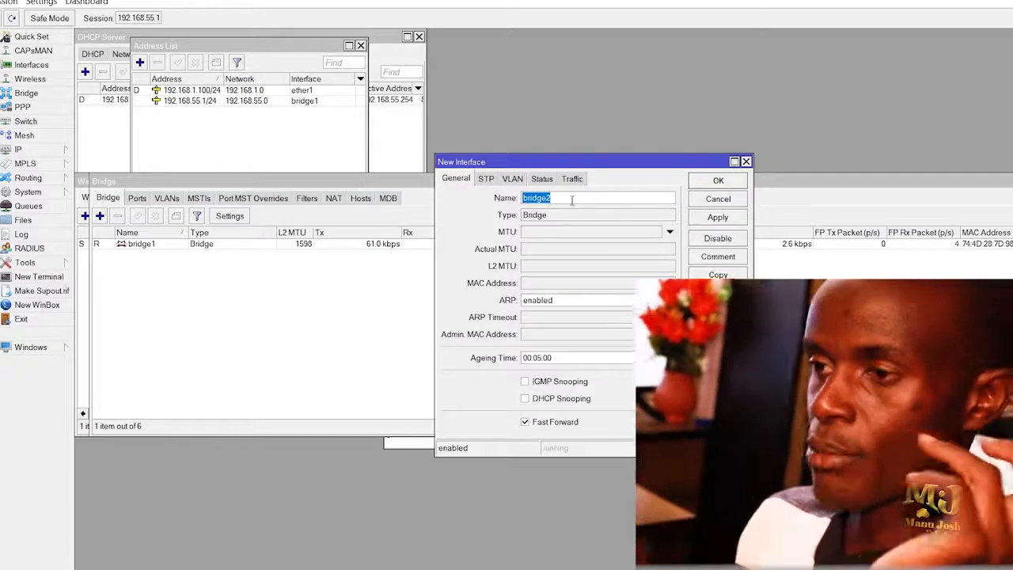
{"action": "type", "text": "ho"}
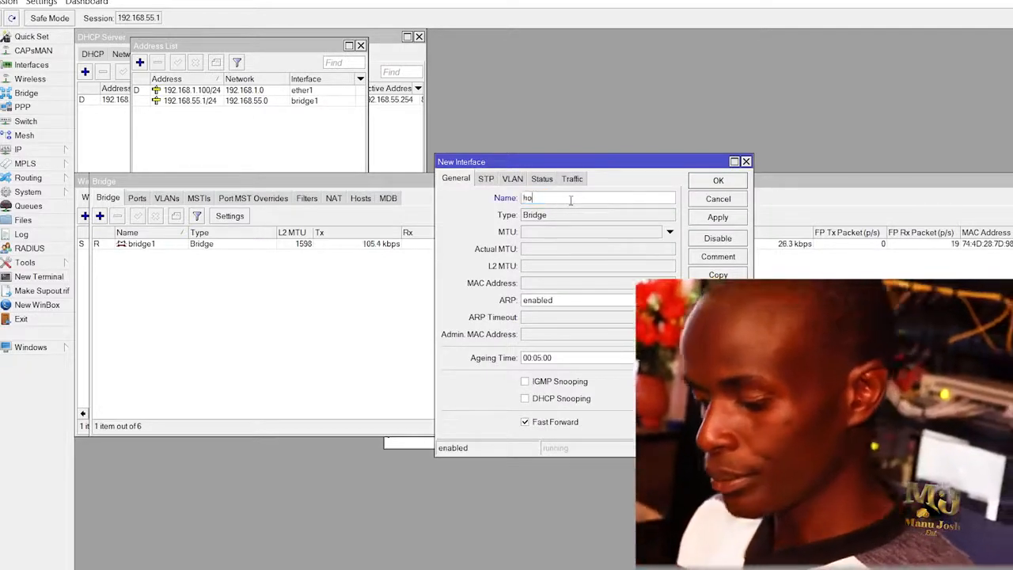
{"action": "type", "text": "tspo"}
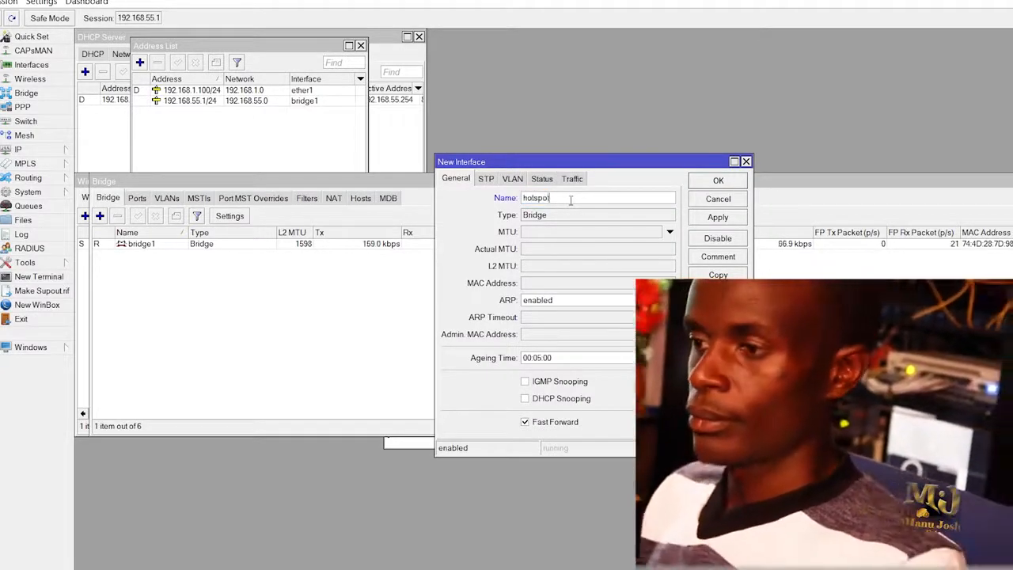
{"action": "type", "text": "t"}
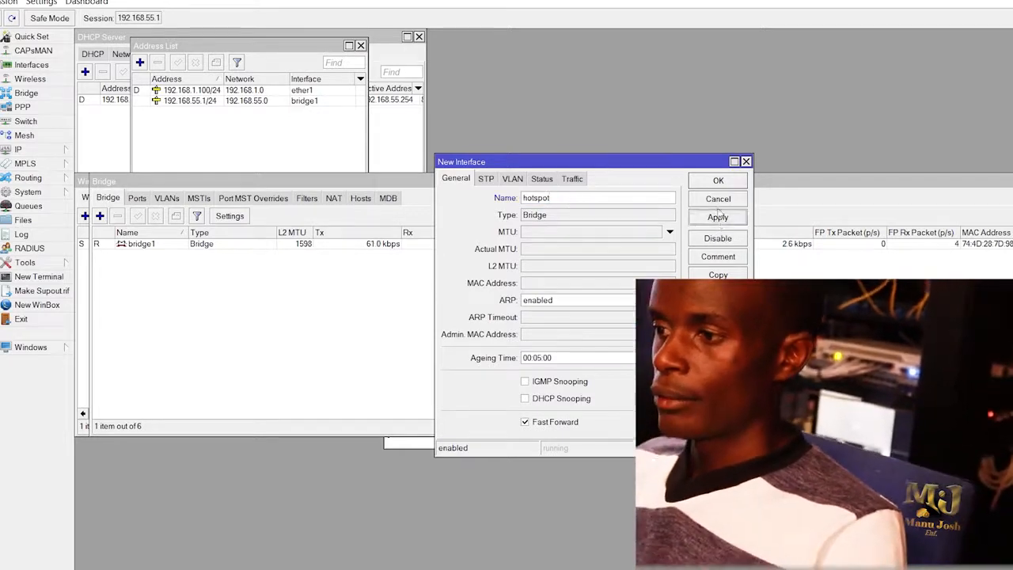
{"action": "left_click", "coordinate": [718, 218]}
{"action": "left_click", "coordinate": [718, 180]}
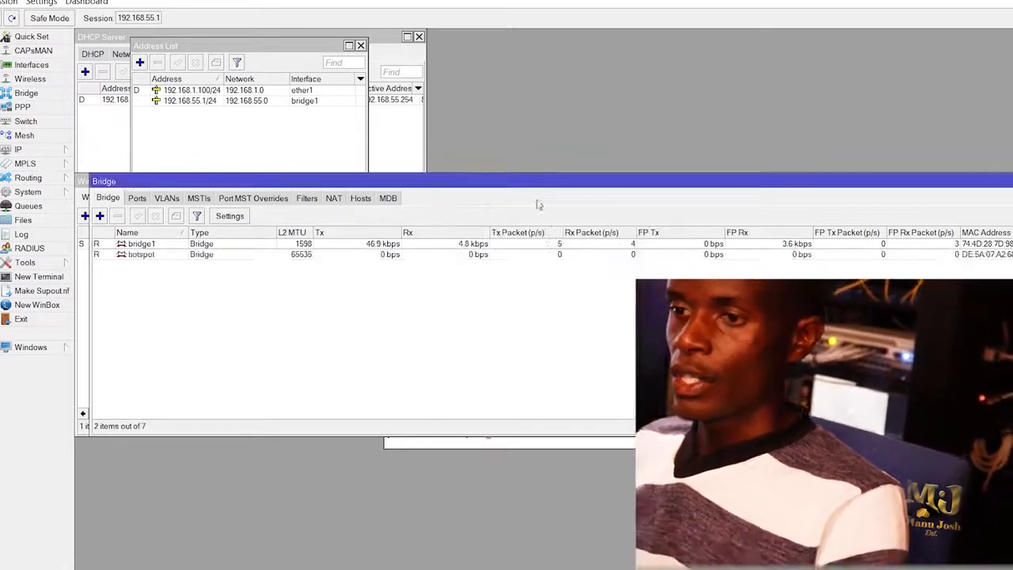
Try adding wlan1 as a hotspot bridge port; it is refused because bridge1 holds it.
{"action": "left_click", "coordinate": [138, 202]}
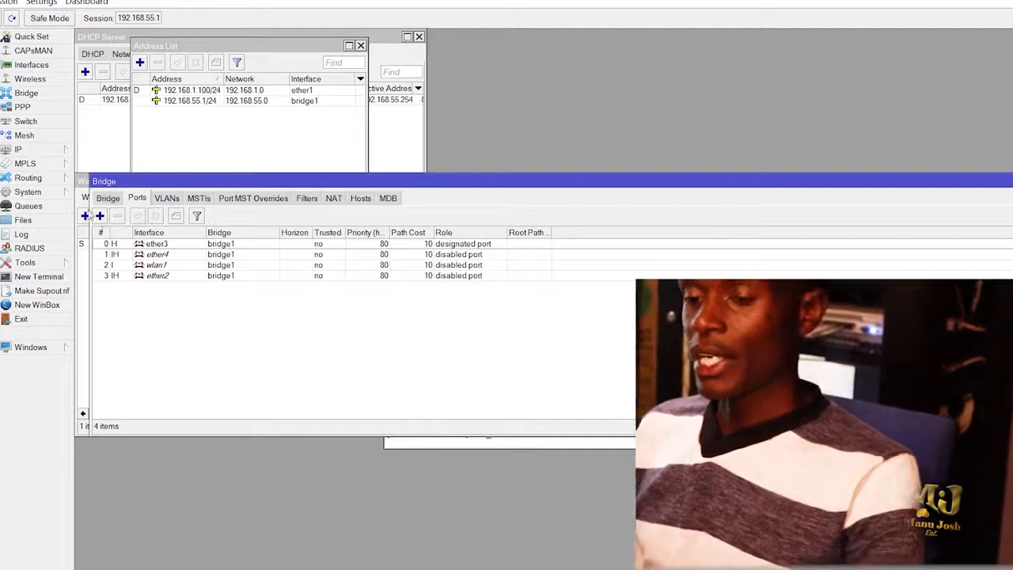
{"action": "left_click", "coordinate": [100, 216]}
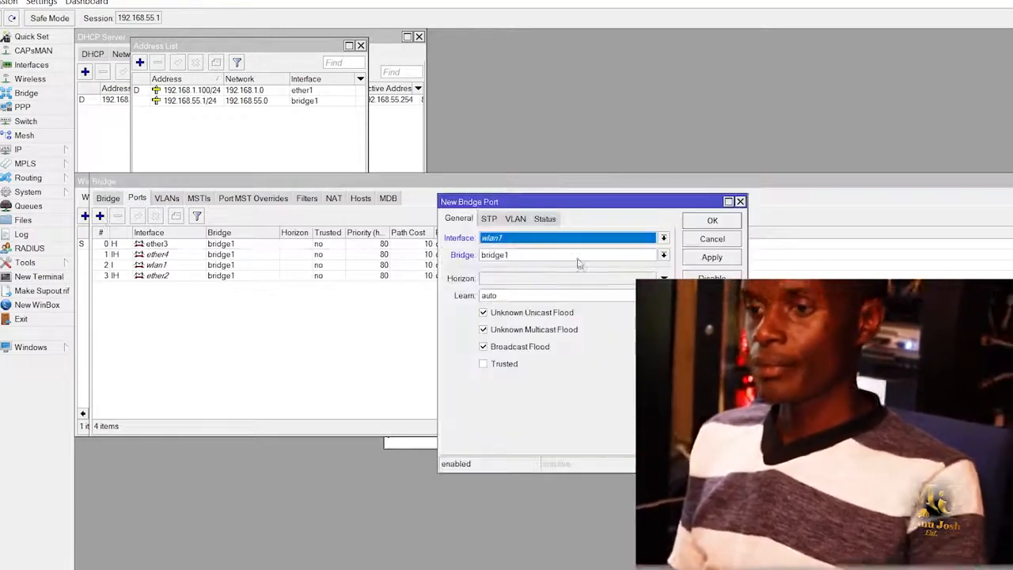
{"action": "left_click", "coordinate": [566, 240]}
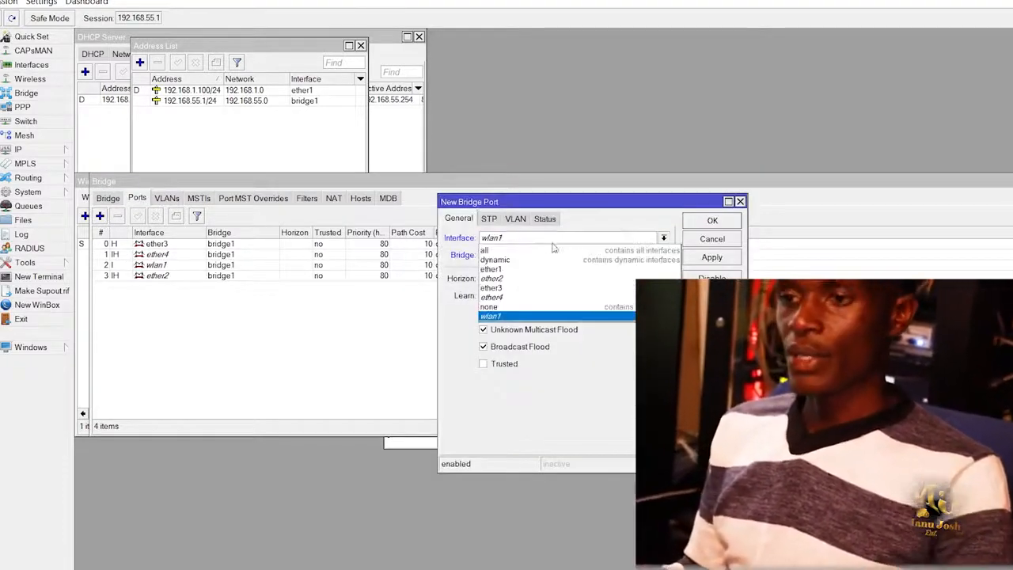
{"action": "left_click", "coordinate": [491, 316]}
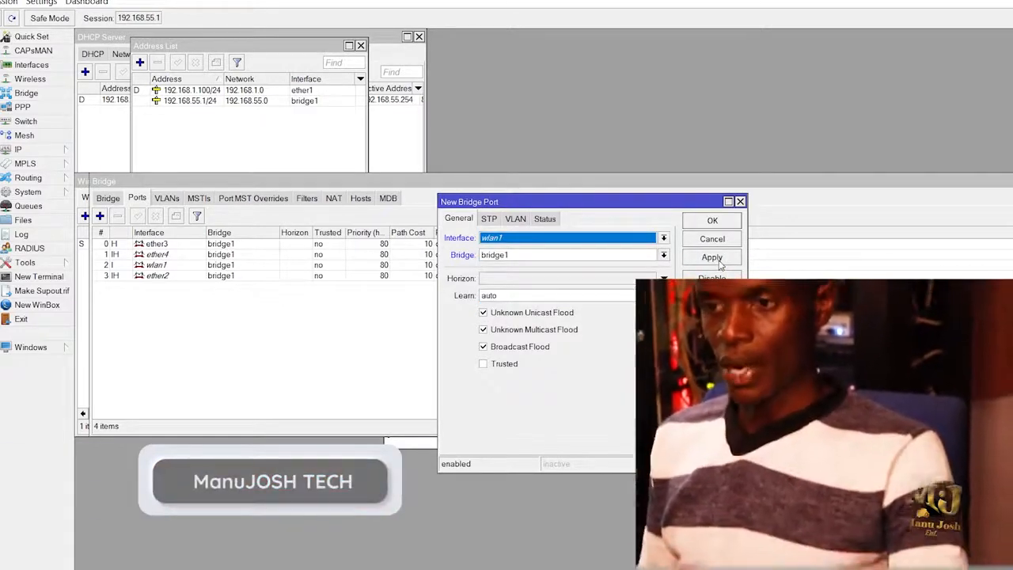
{"action": "left_click", "coordinate": [486, 257]}
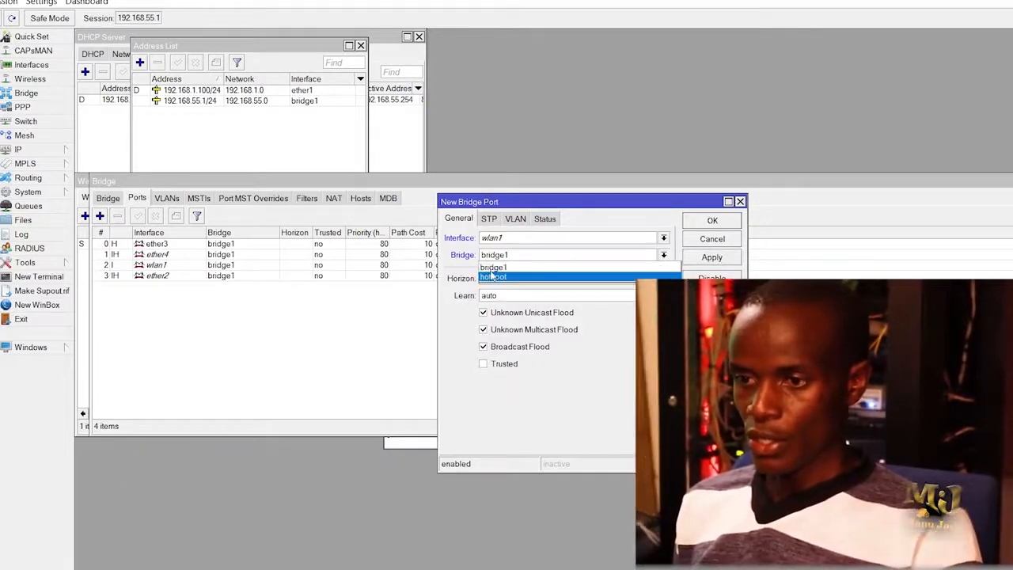
{"action": "left_click", "coordinate": [493, 277]}
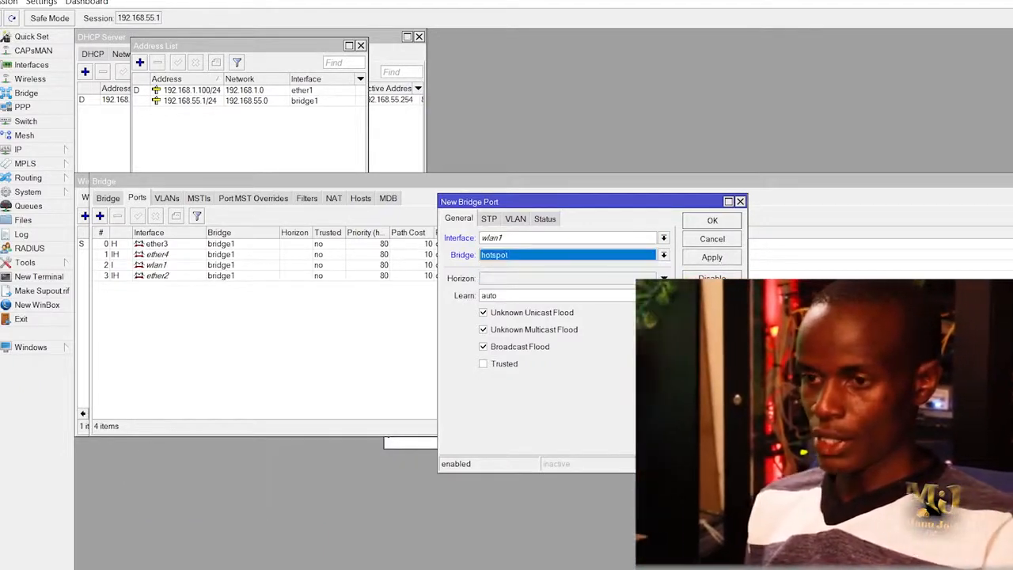
{"action": "left_click", "coordinate": [712, 258]}
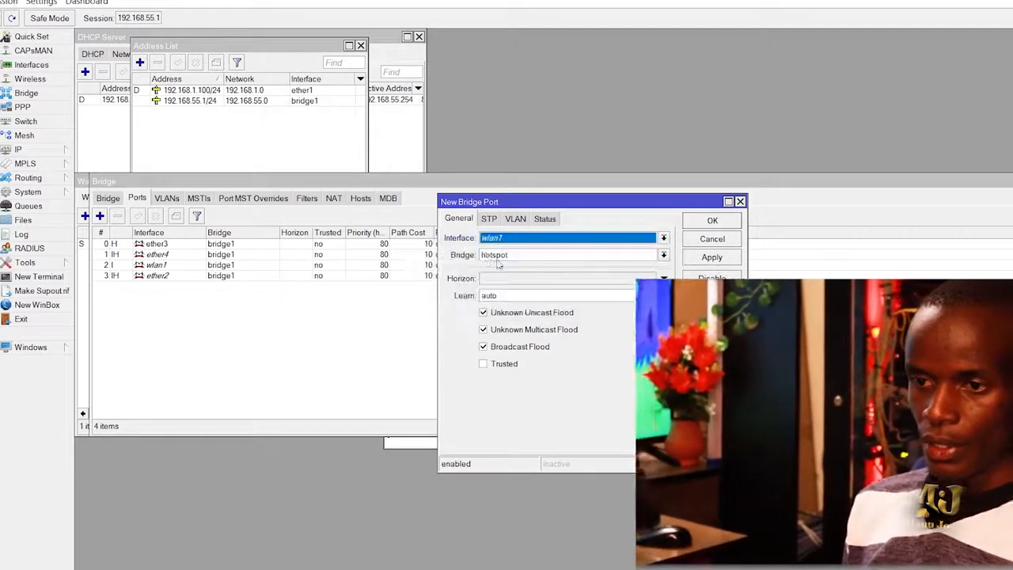
{"action": "left_click", "coordinate": [740, 202]}
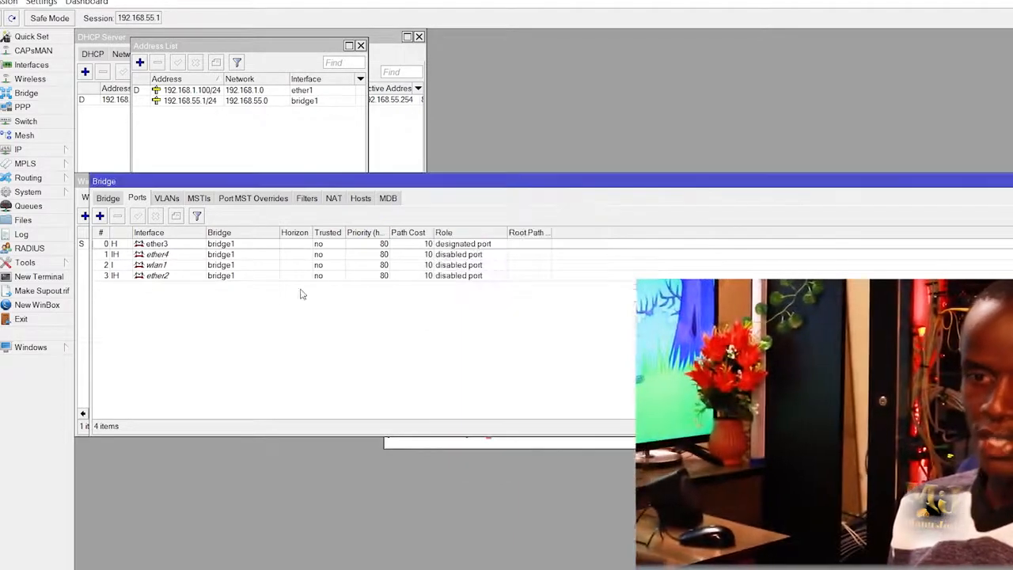
Remove the wlan1 and ether4 ports from bridge1.
{"action": "left_click", "coordinate": [169, 275]}
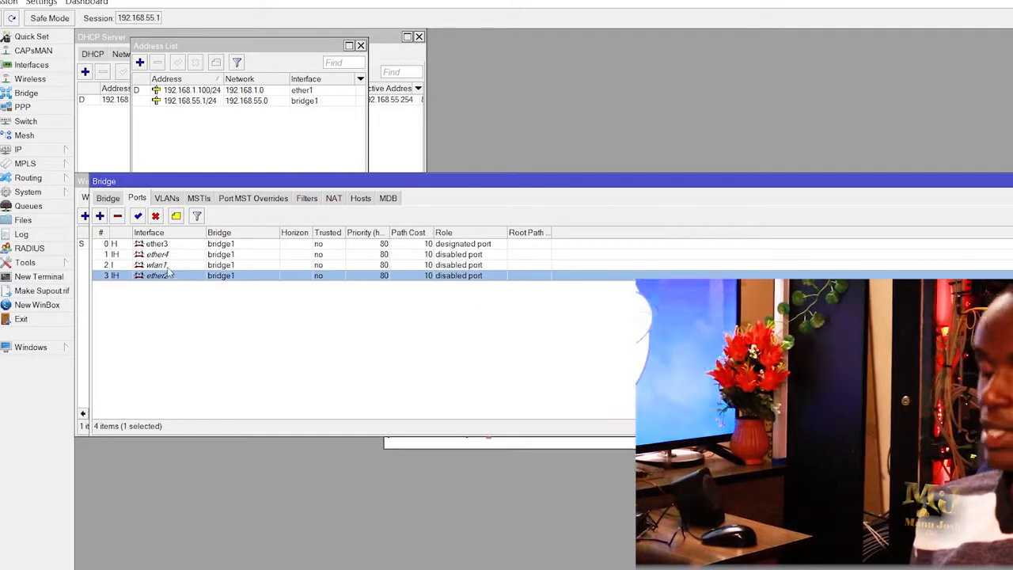
{"action": "left_click", "coordinate": [167, 266]}
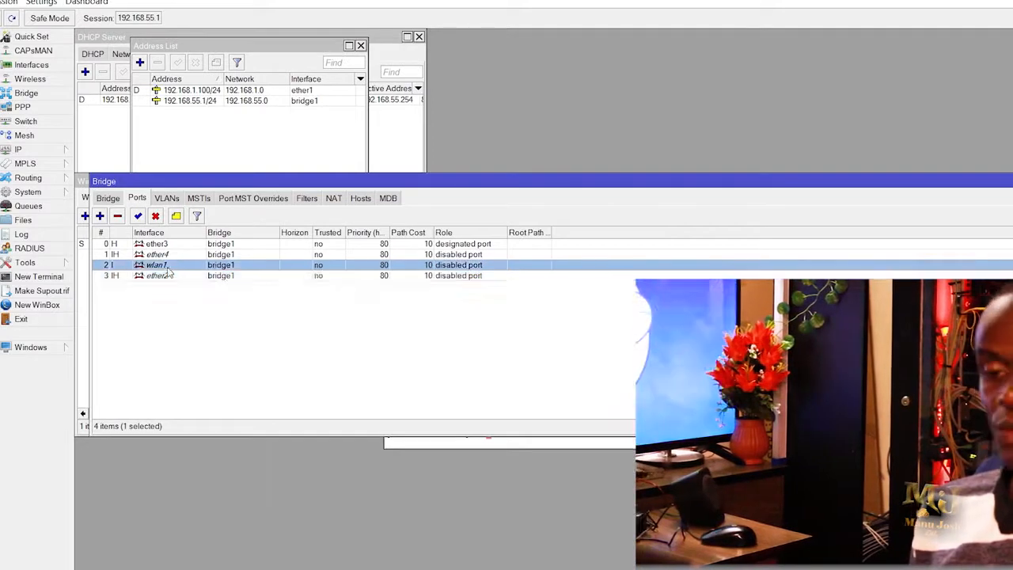
{"action": "left_click", "coordinate": [117, 216]}
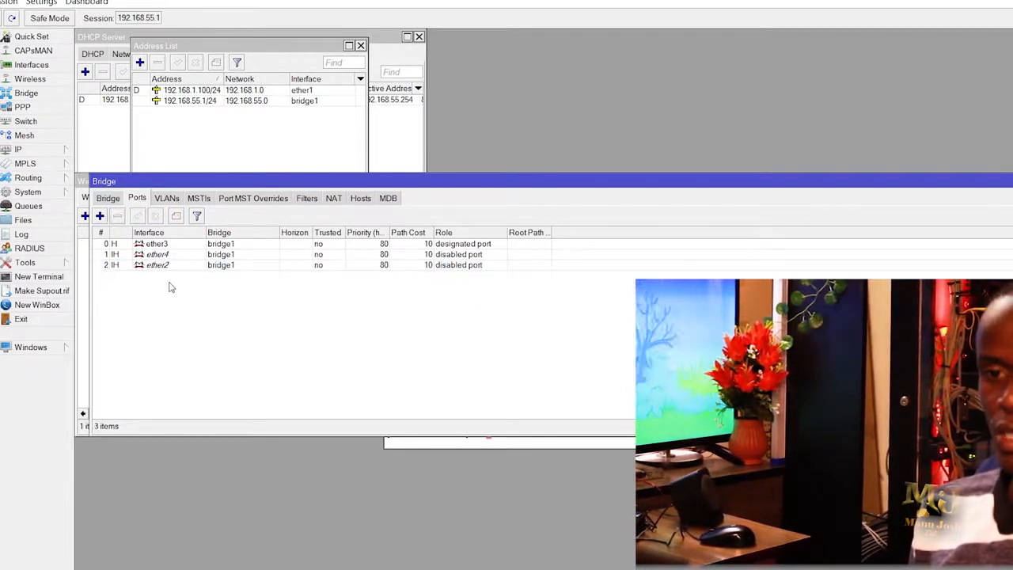
{"action": "left_click", "coordinate": [158, 254]}
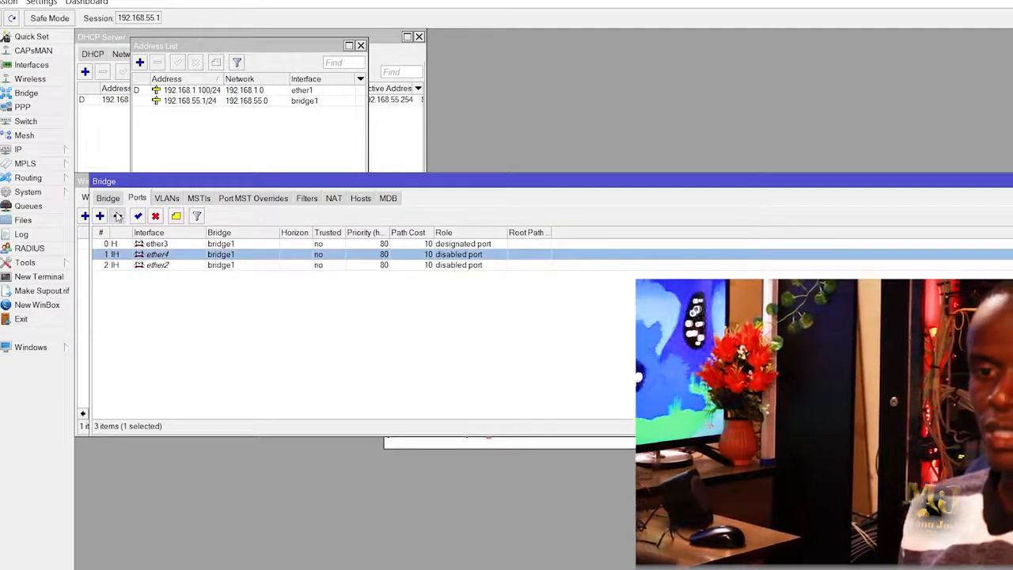
{"action": "left_click", "coordinate": [117, 216]}
Add wlan1 as a port of the hotspot bridge.
{"action": "left_click", "coordinate": [99, 216]}
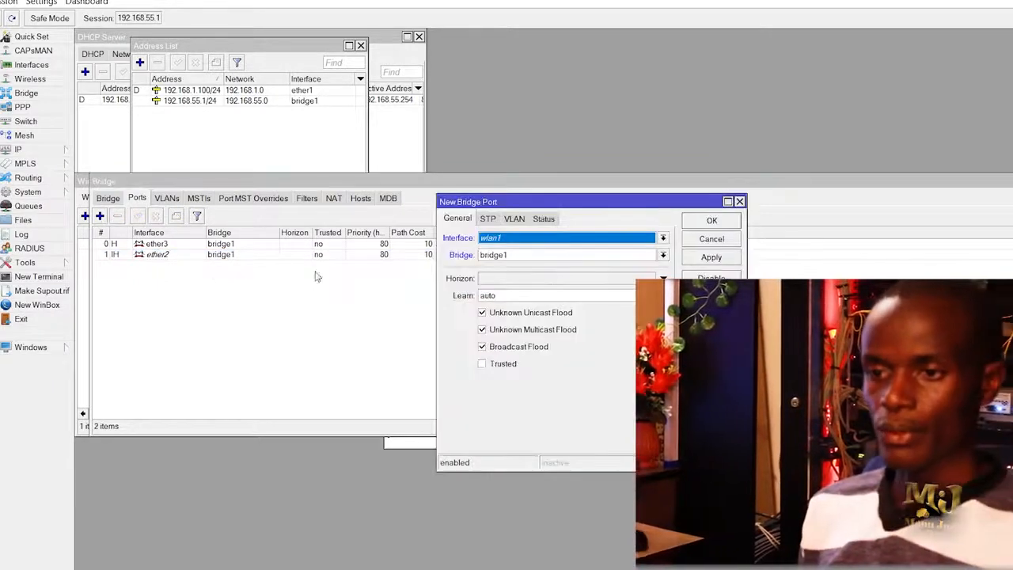
{"action": "left_click", "coordinate": [518, 254]}
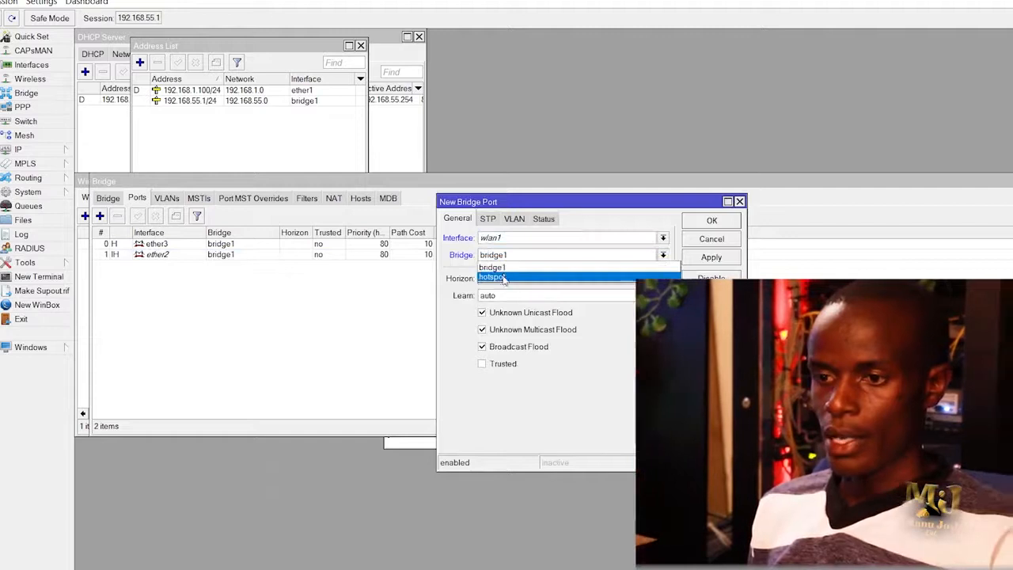
{"action": "left_click", "coordinate": [504, 277]}
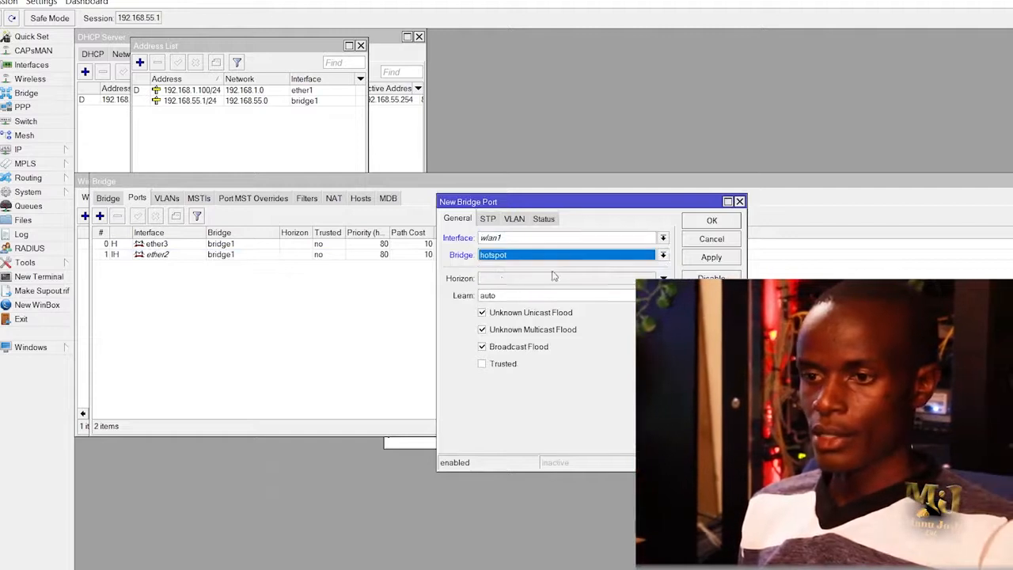
{"action": "left_click", "coordinate": [722, 264]}
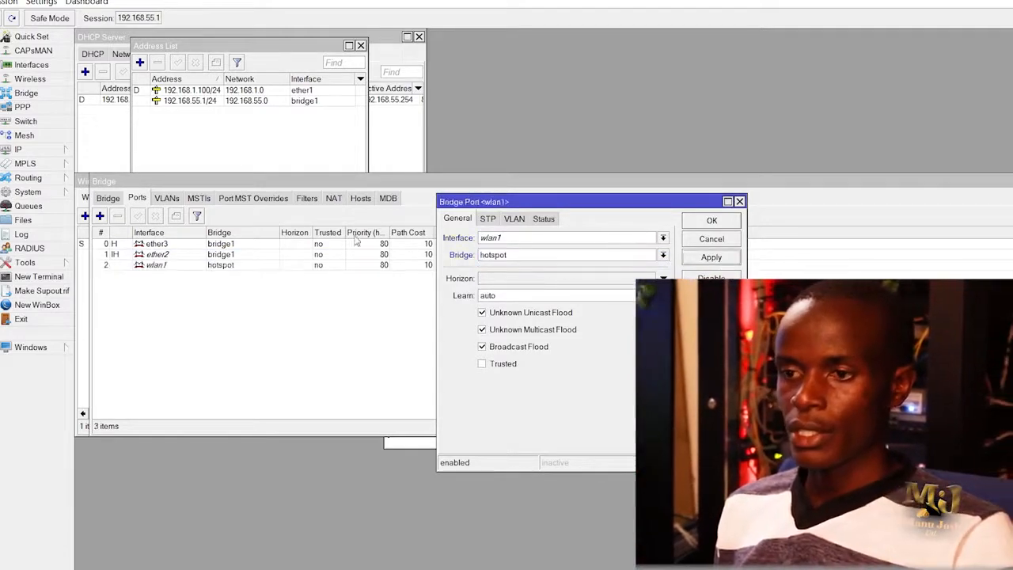
{"action": "left_click", "coordinate": [704, 225]}
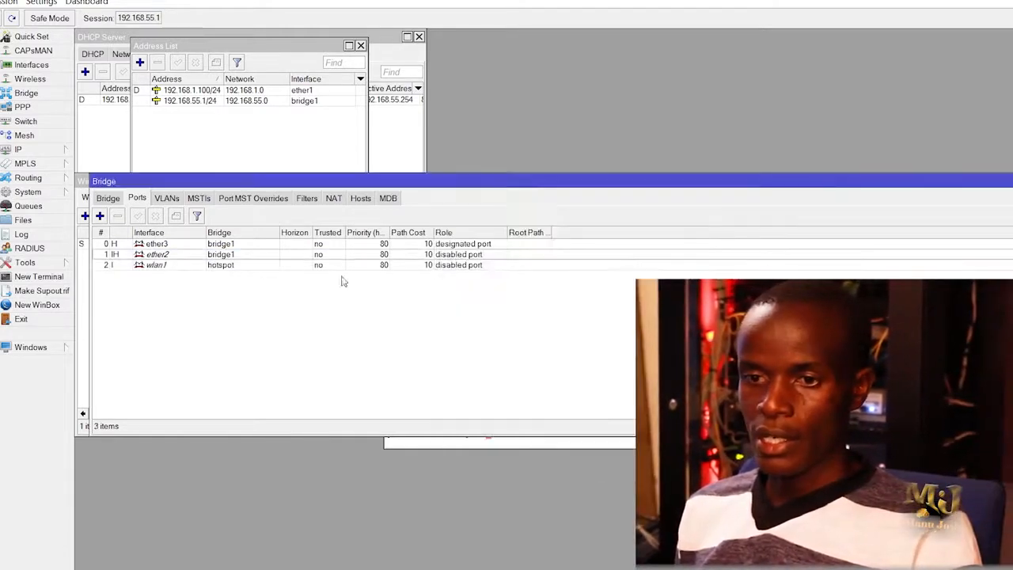
{"action": "left_click", "coordinate": [100, 216]}
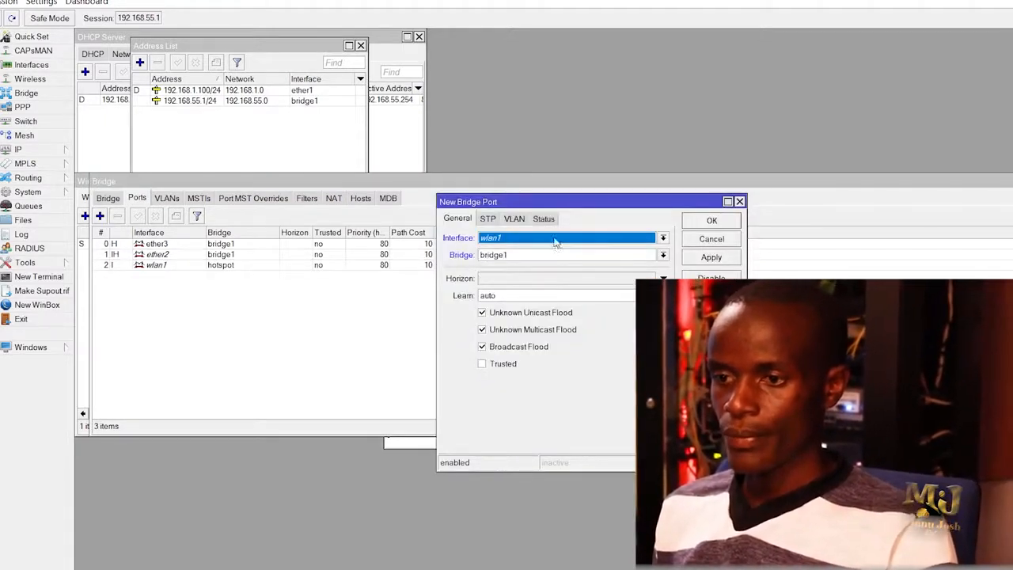
Add ether4 as a second port of the hotspot bridge.
{"action": "left_click", "coordinate": [557, 240]}
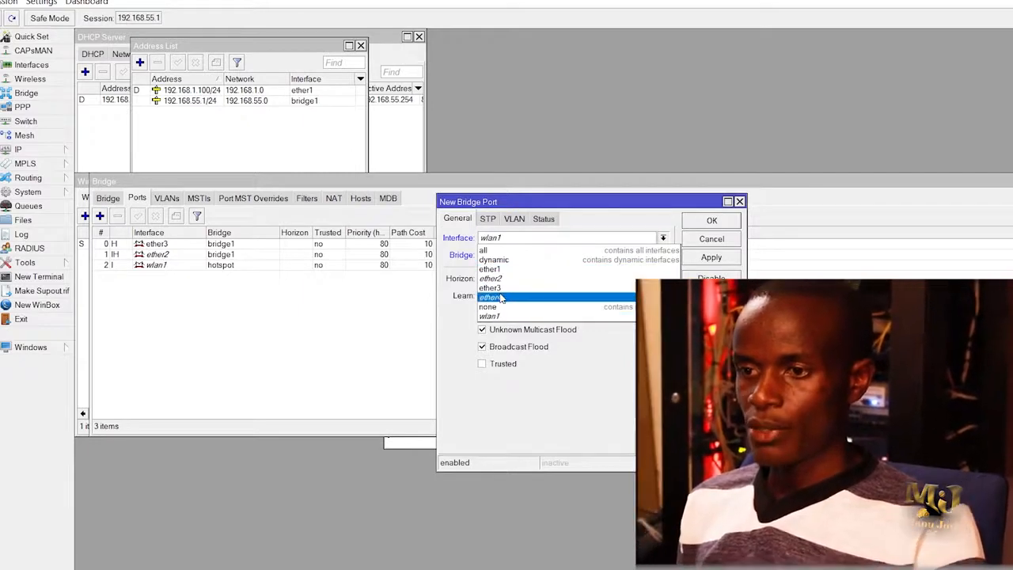
{"action": "left_click", "coordinate": [524, 297]}
{"action": "left_click", "coordinate": [516, 255]}
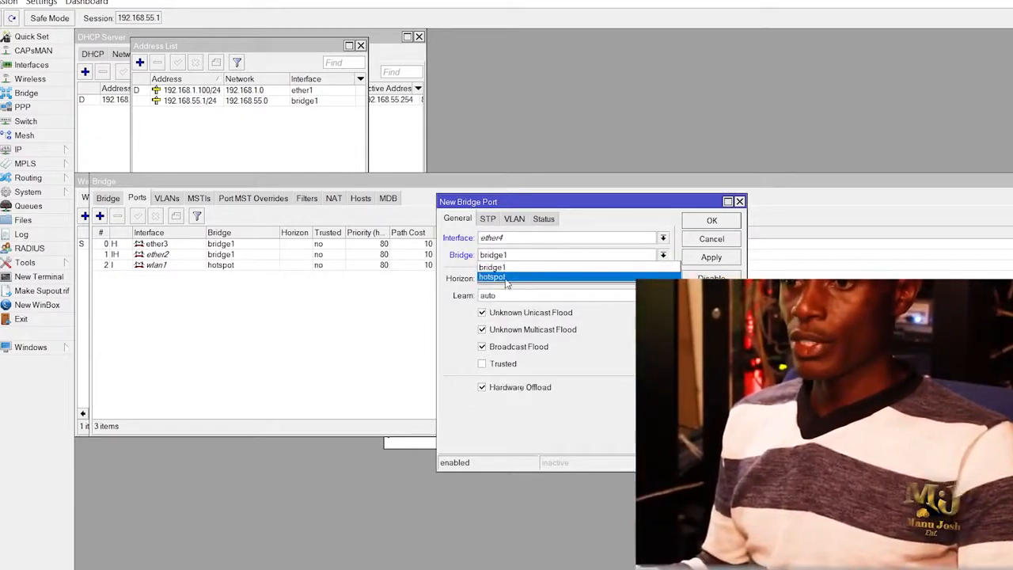
{"action": "left_click", "coordinate": [506, 277]}
{"action": "left_click", "coordinate": [710, 260]}
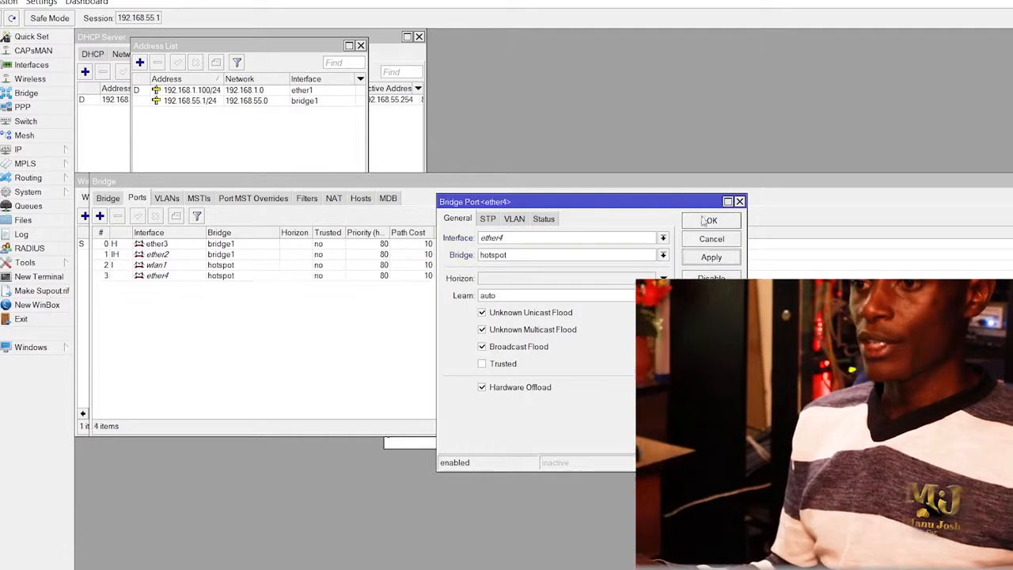
{"action": "left_click", "coordinate": [704, 223]}
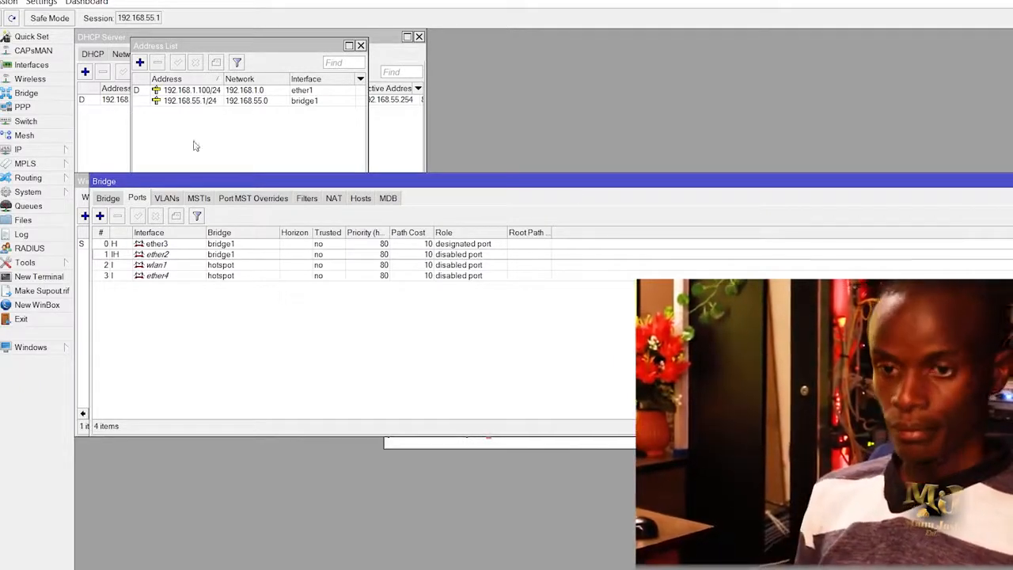
{"action": "left_click", "coordinate": [19, 150]}
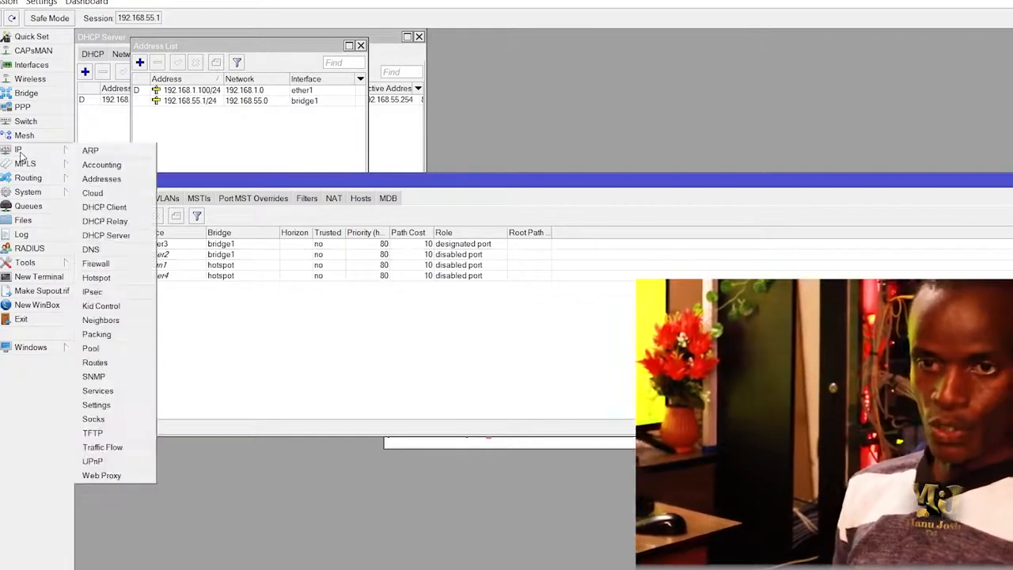
Add address 192.168.57.1/24 on the hotspot interface, then close the Address List.
{"action": "left_click", "coordinate": [101, 179]}
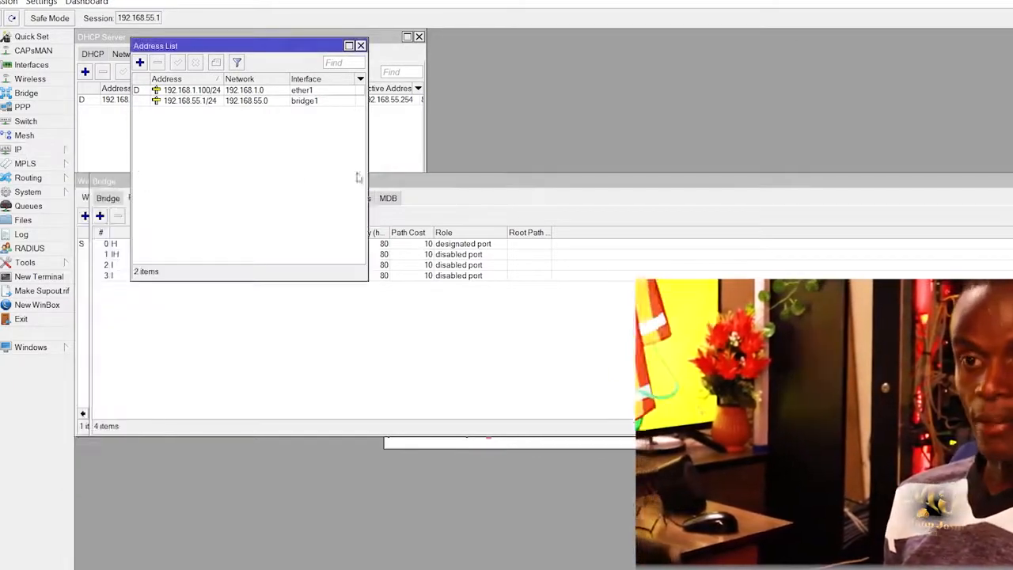
{"action": "left_click", "coordinate": [140, 63]}
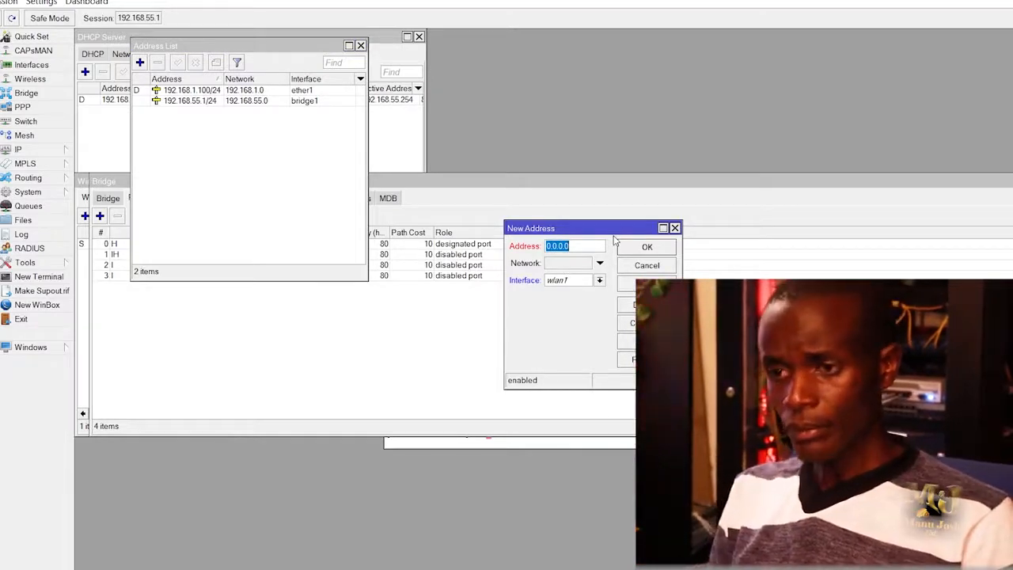
{"action": "type", "text": "192"}
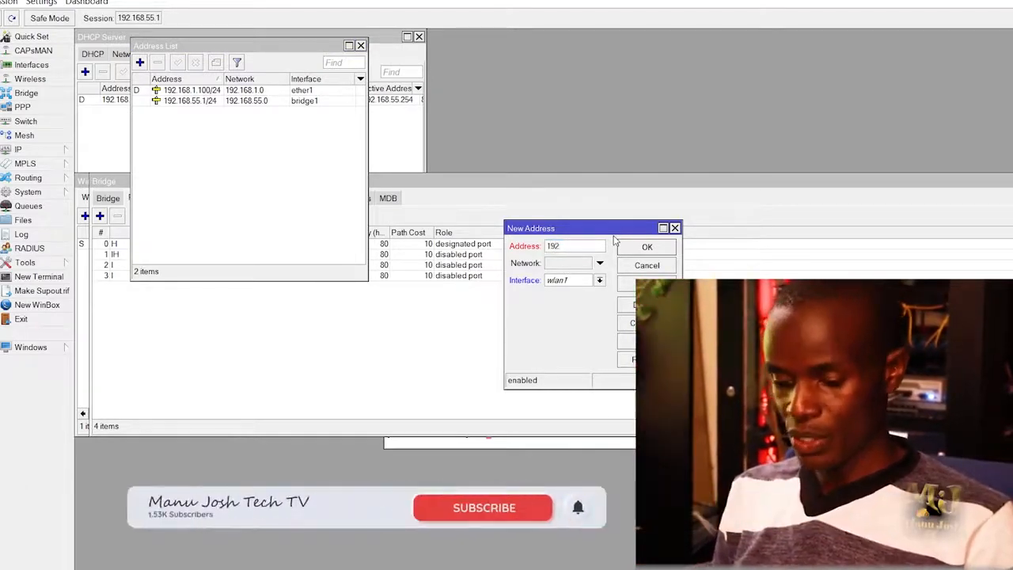
{"action": "type", "text": ".168"}
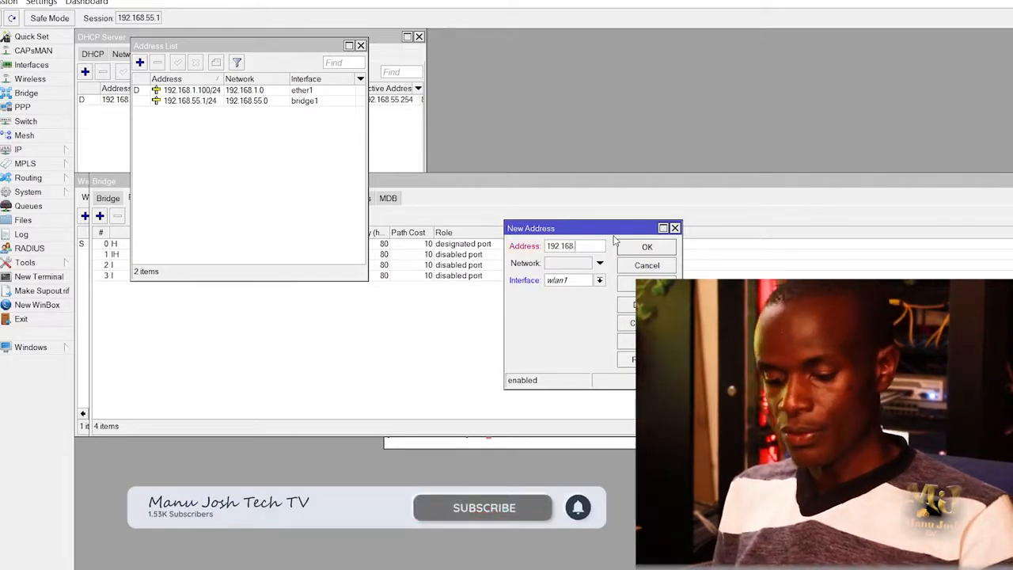
{"action": "type", "text": ".57.1/24"}
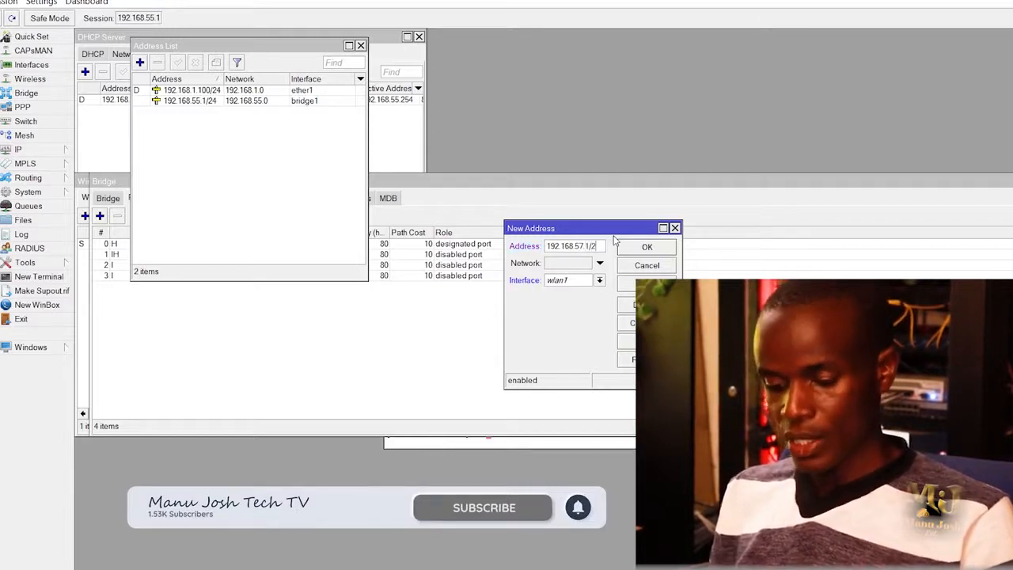
{"action": "left_click", "coordinate": [599, 280]}
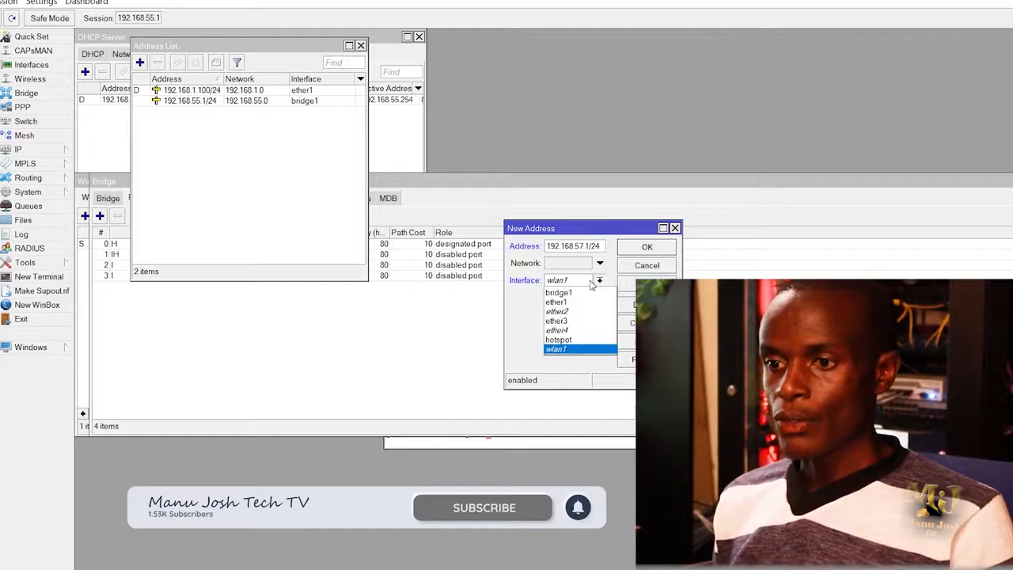
{"action": "left_click", "coordinate": [565, 340]}
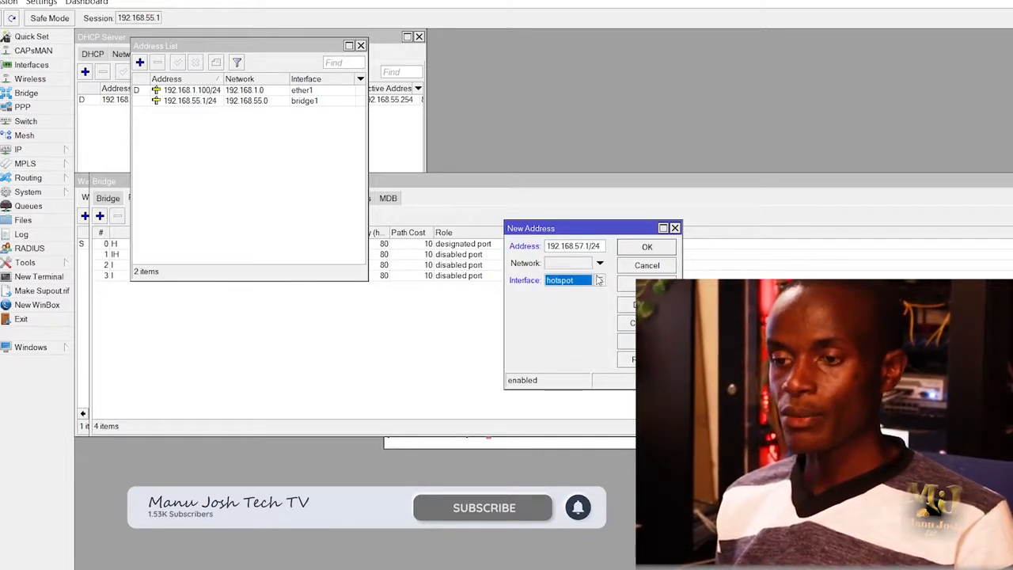
{"action": "left_click", "coordinate": [662, 282]}
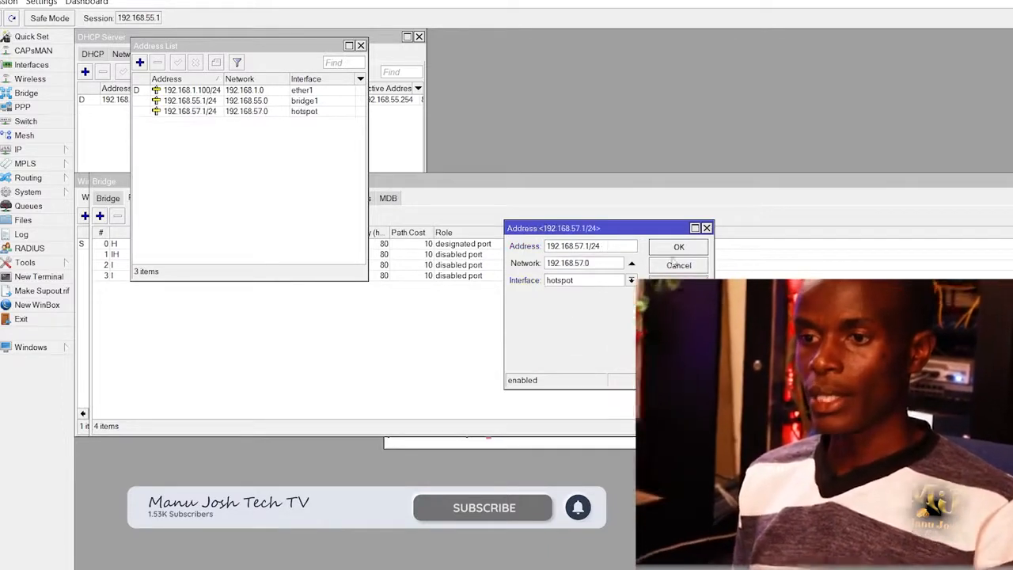
{"action": "left_click", "coordinate": [679, 247]}
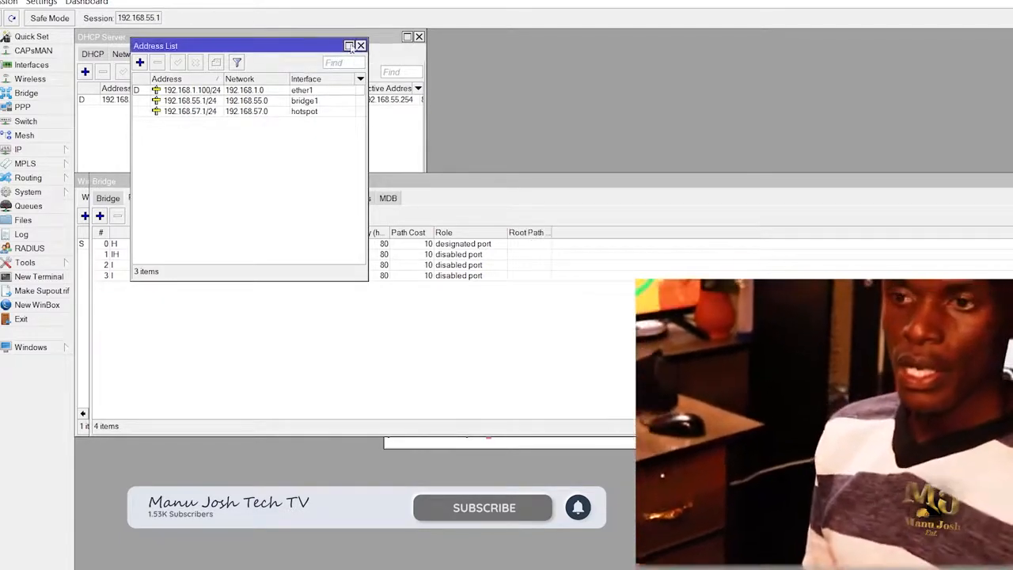
{"action": "left_click", "coordinate": [360, 45]}
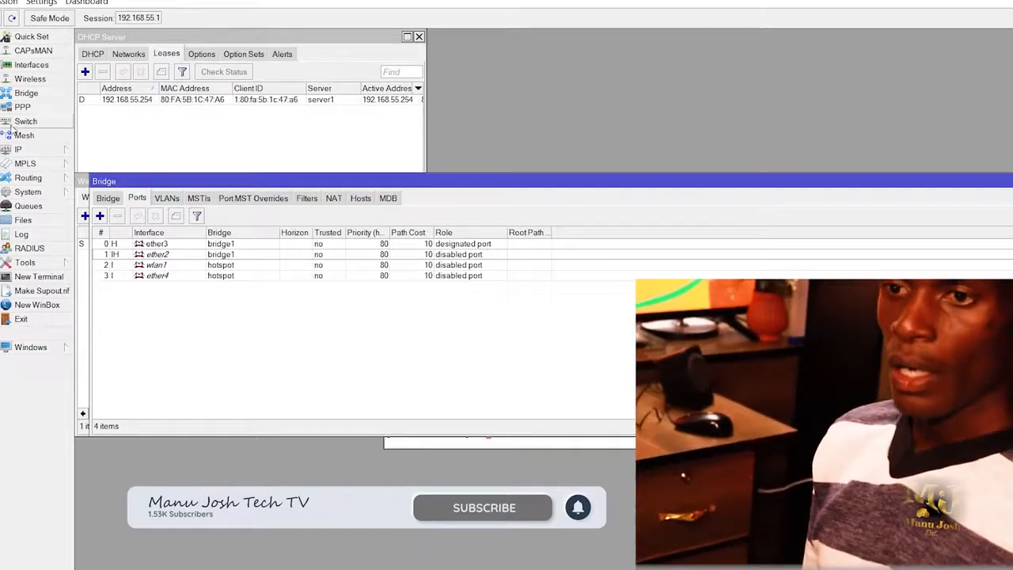
Launch IP > Hotspot Setup with the hotspot interface selected.
{"action": "left_click", "coordinate": [24, 154]}
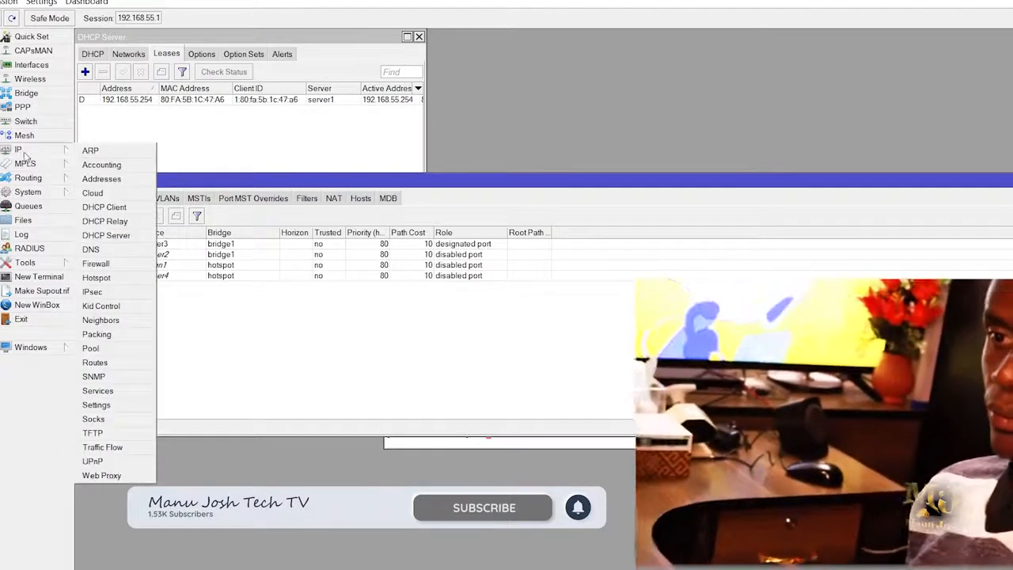
{"action": "left_click", "coordinate": [118, 277]}
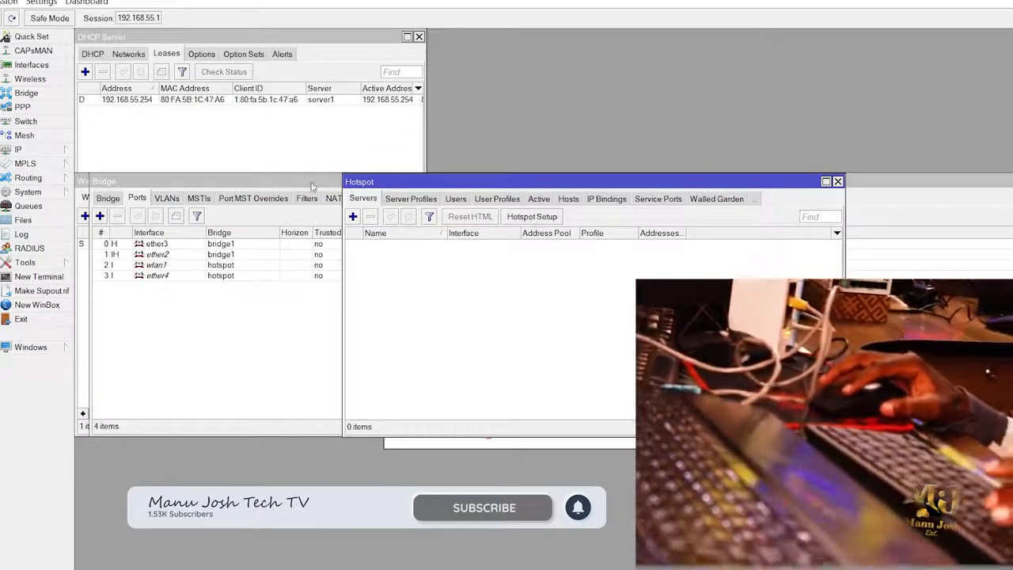
{"action": "left_click", "coordinate": [545, 219]}
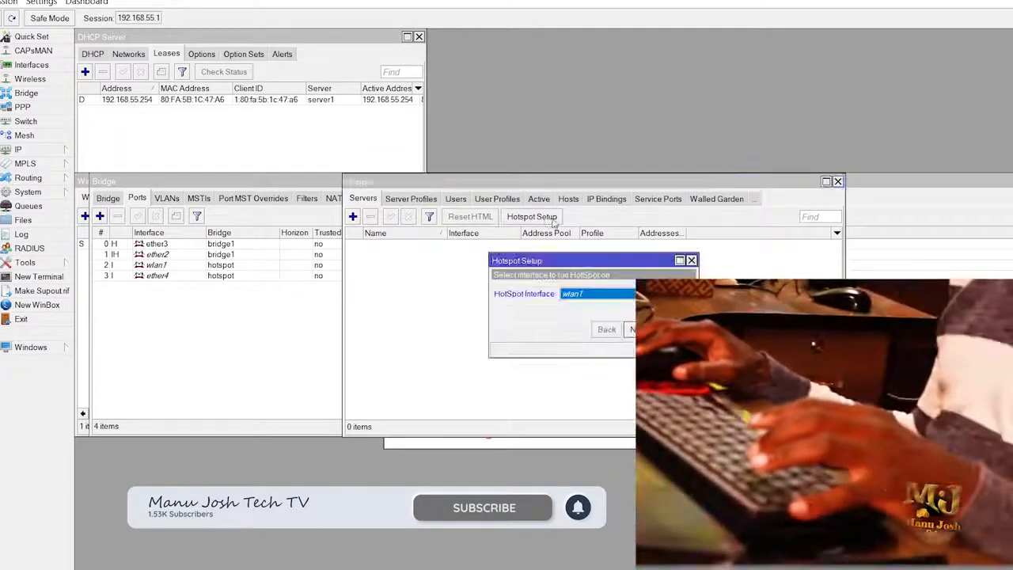
{"action": "left_click", "coordinate": [609, 293]}
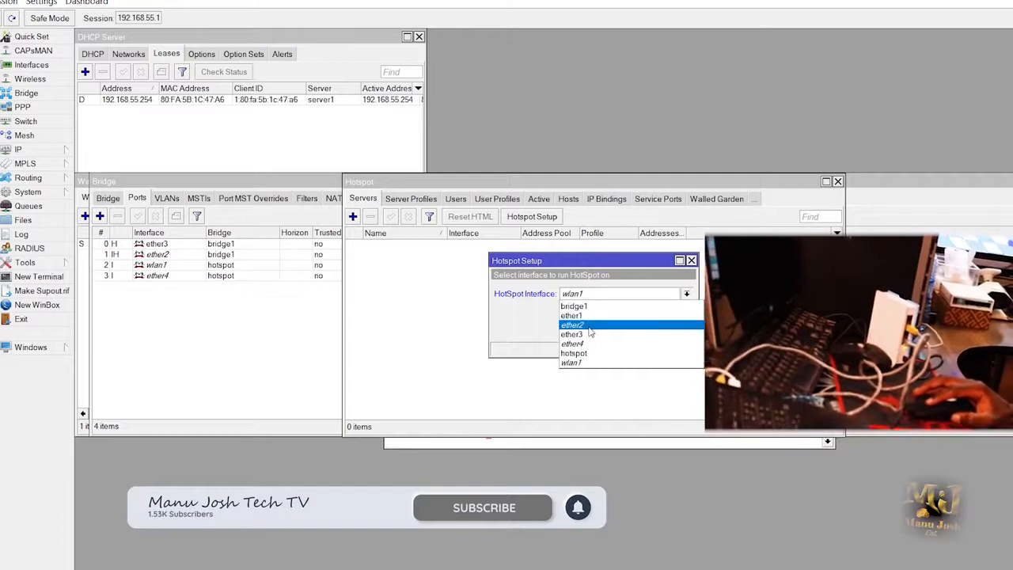
{"action": "left_click", "coordinate": [581, 353]}
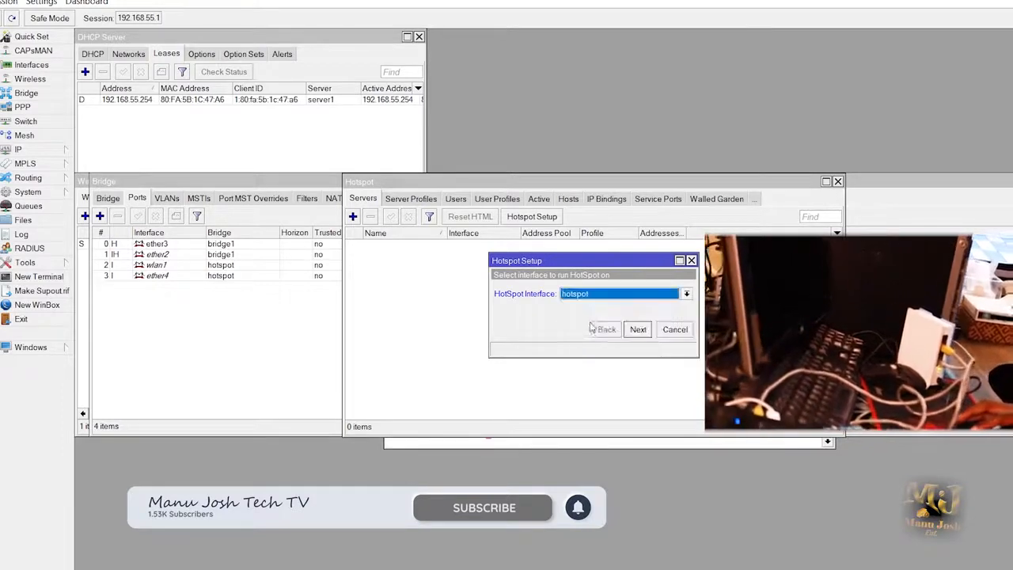
Accept 192.168.57.1/24 with masquerading, the default pool, no certificate, no SMTP, and DNS 8.8.8.8.
{"action": "left_click", "coordinate": [638, 330]}
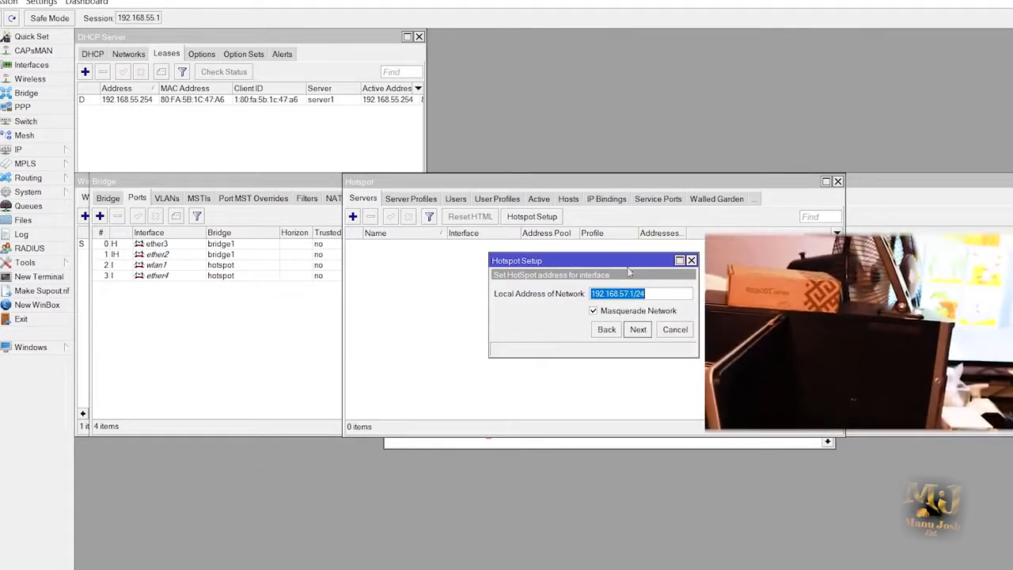
{"action": "left_click", "coordinate": [638, 329]}
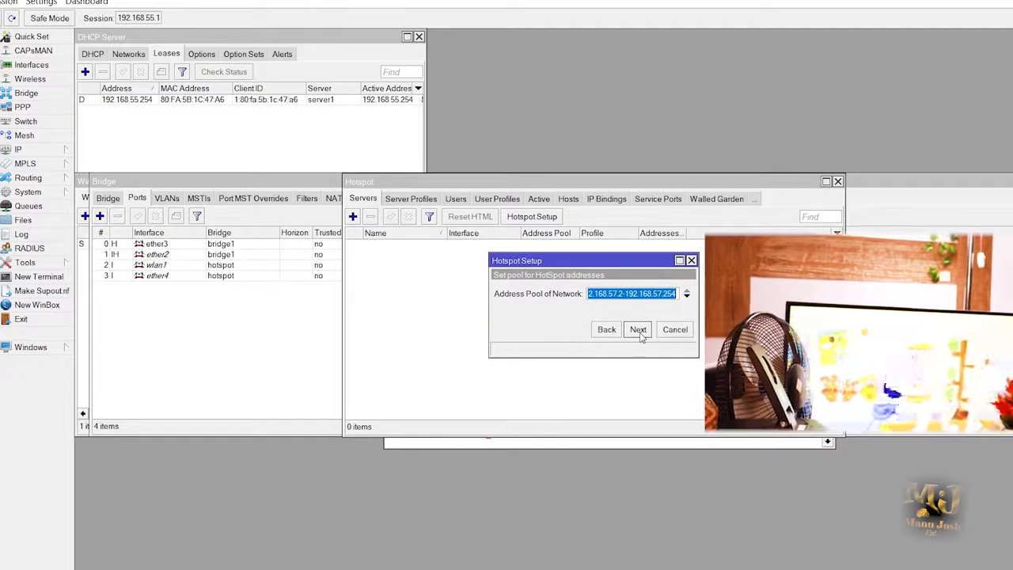
{"action": "left_click", "coordinate": [638, 329]}
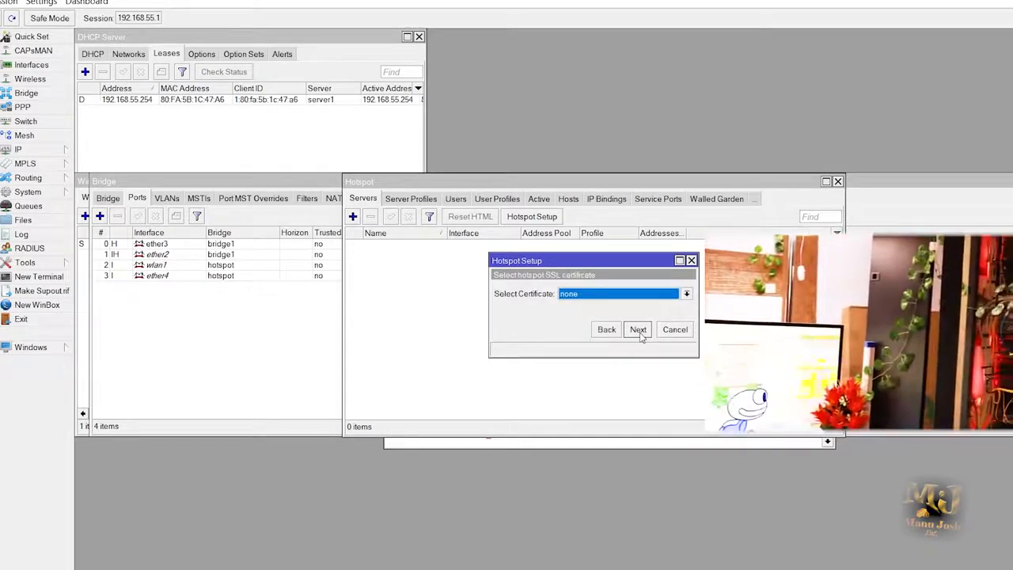
{"action": "left_click", "coordinate": [637, 329]}
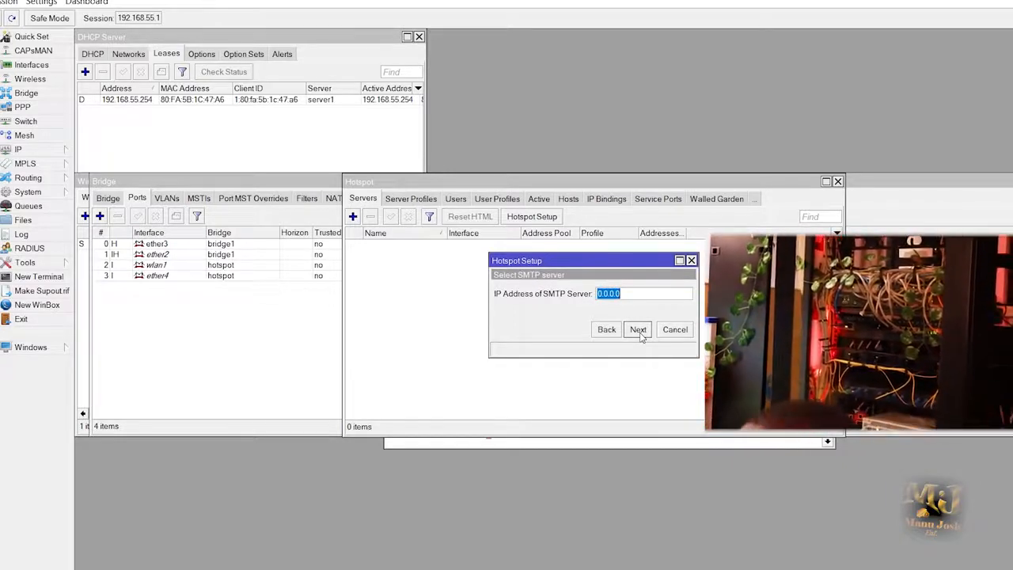
{"action": "left_click", "coordinate": [638, 329]}
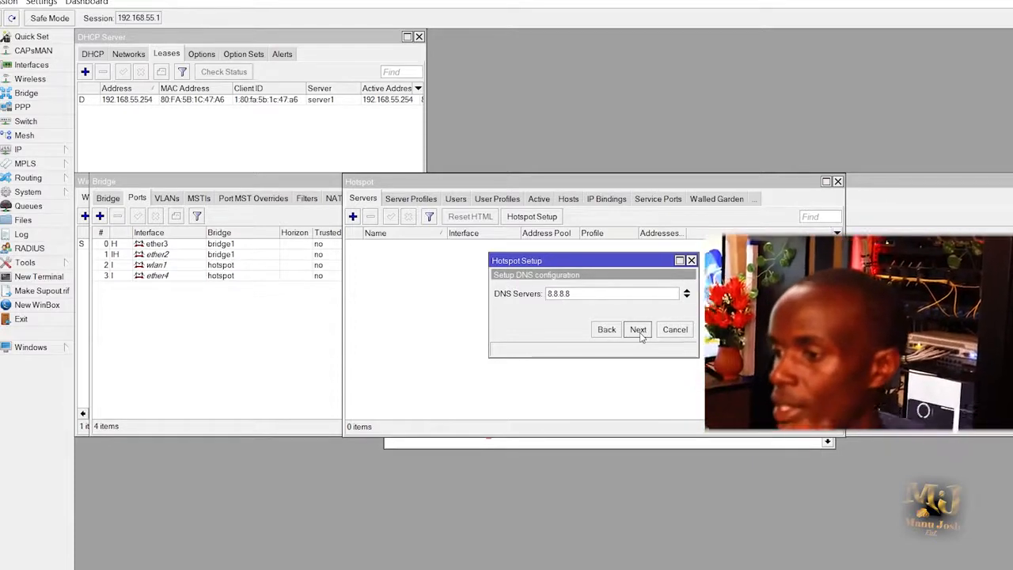
{"action": "left_click", "coordinate": [638, 329]}
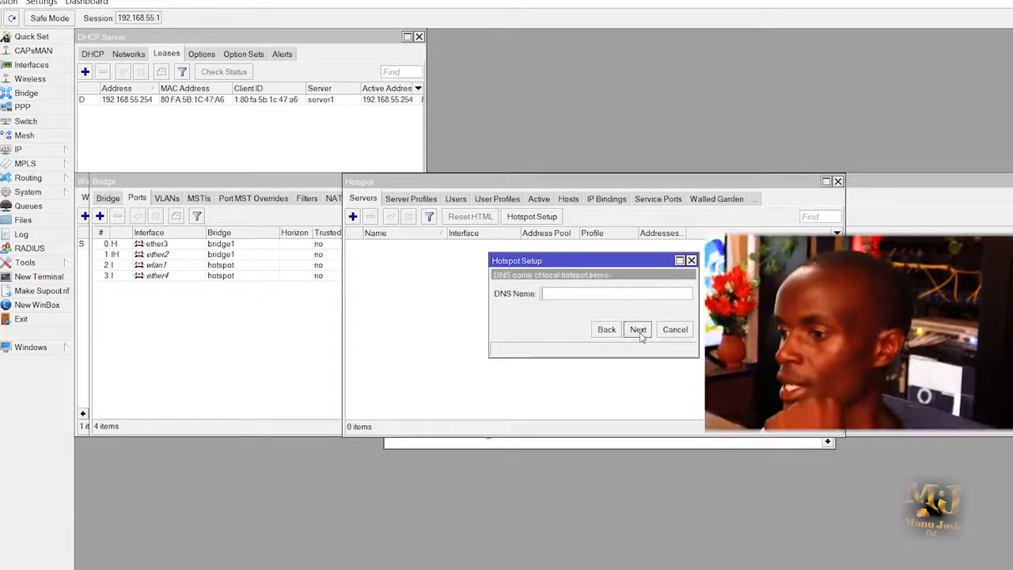
Set DNS name TECH.NET, enter the local user's password, and finish the hotspot setup.
{"action": "left_click", "coordinate": [584, 296]}
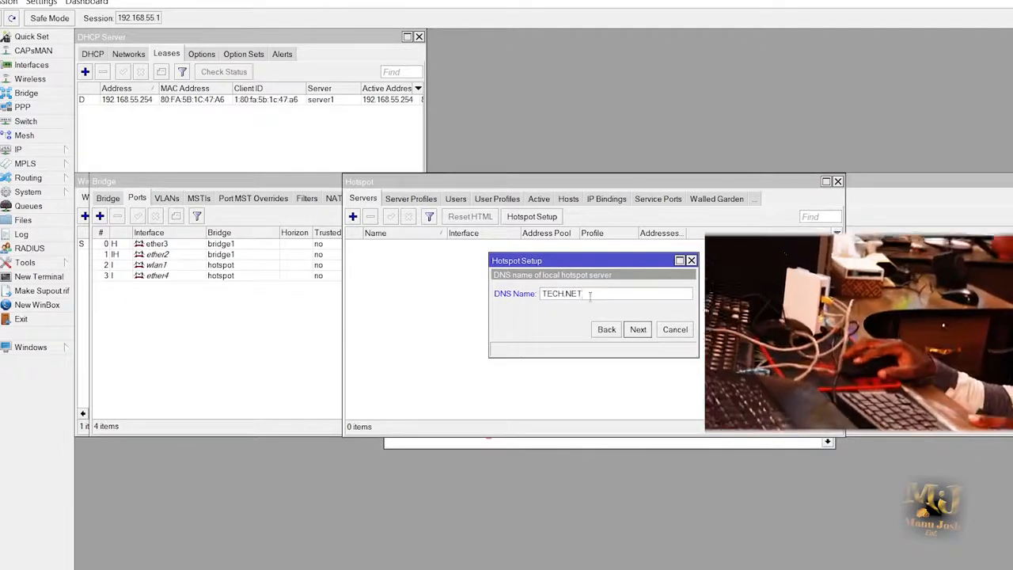
{"action": "left_click", "coordinate": [638, 329]}
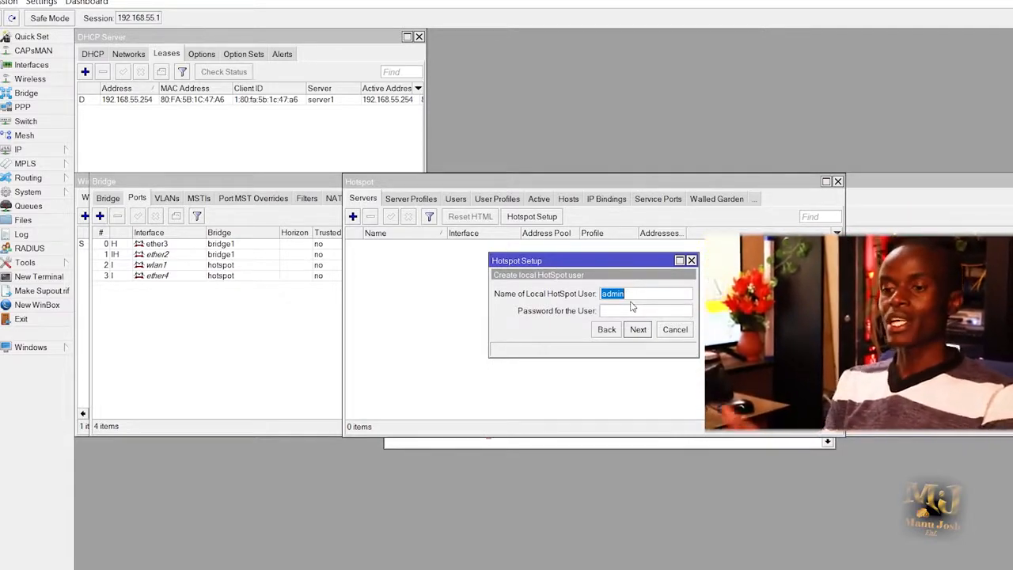
{"action": "left_click", "coordinate": [629, 309]}
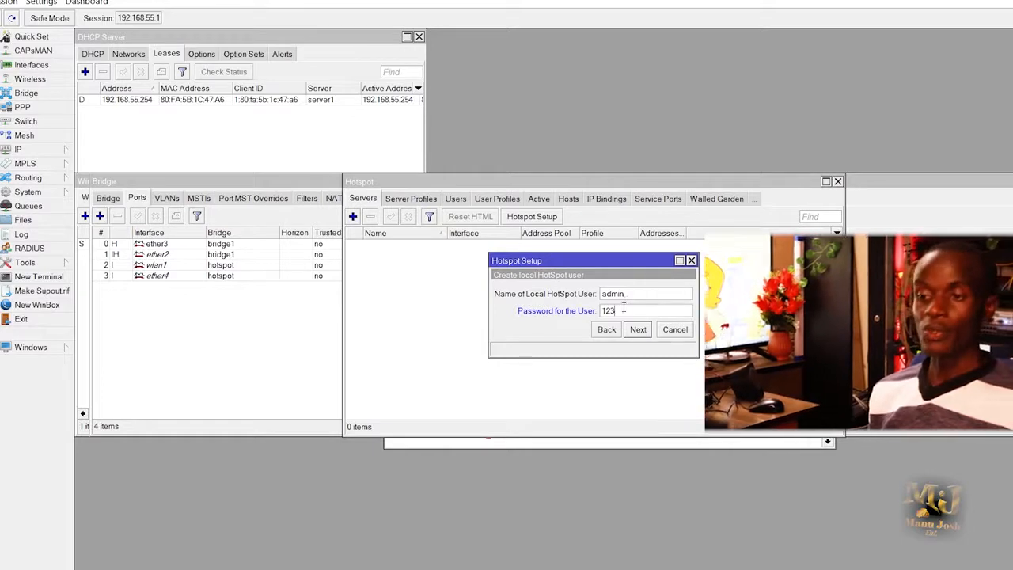
{"action": "left_click", "coordinate": [640, 330]}
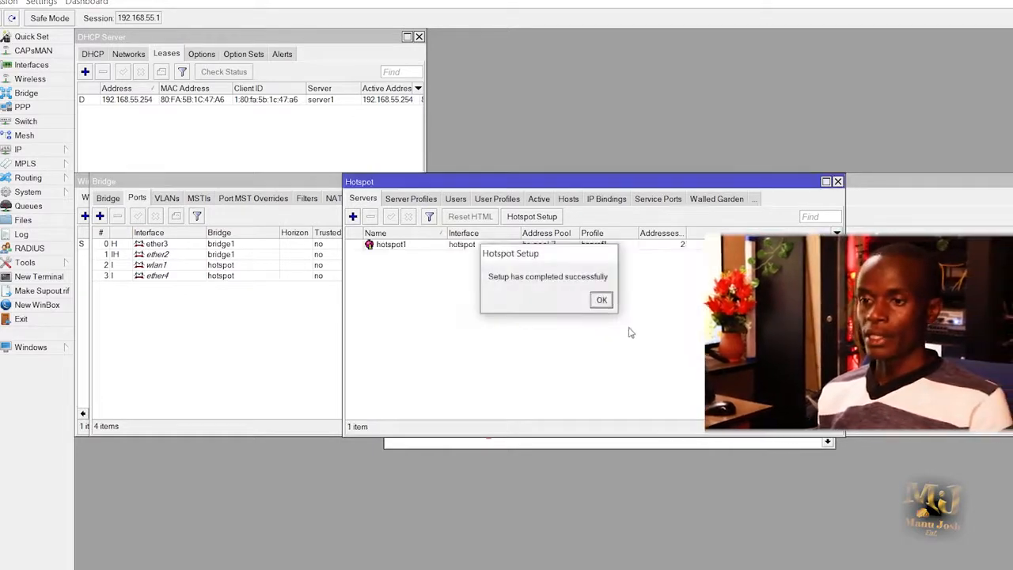
Dismiss the completion message and add a new user profile, selecting its default name uprof1.
{"action": "left_click", "coordinate": [600, 299]}
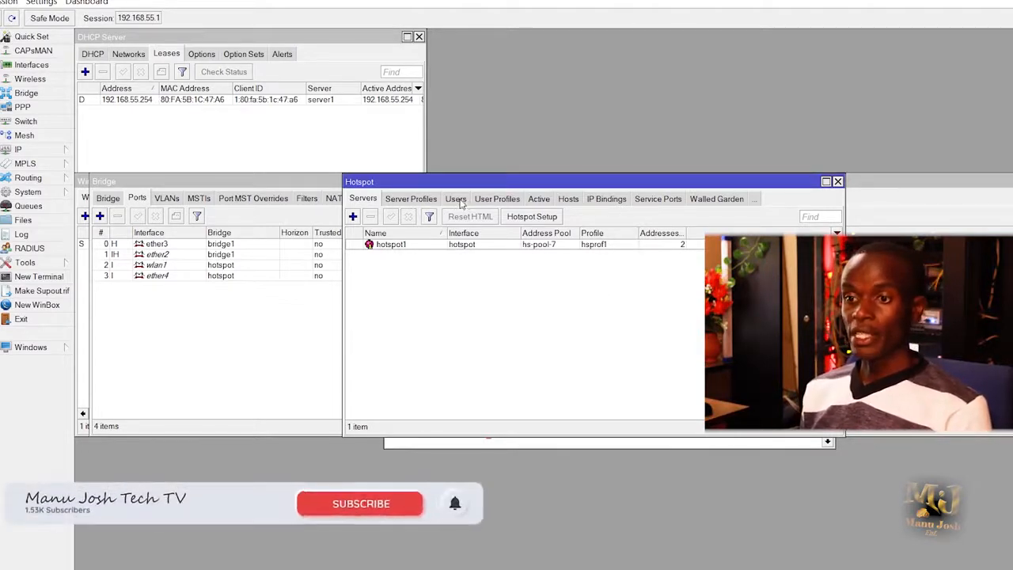
{"action": "left_click", "coordinate": [491, 201]}
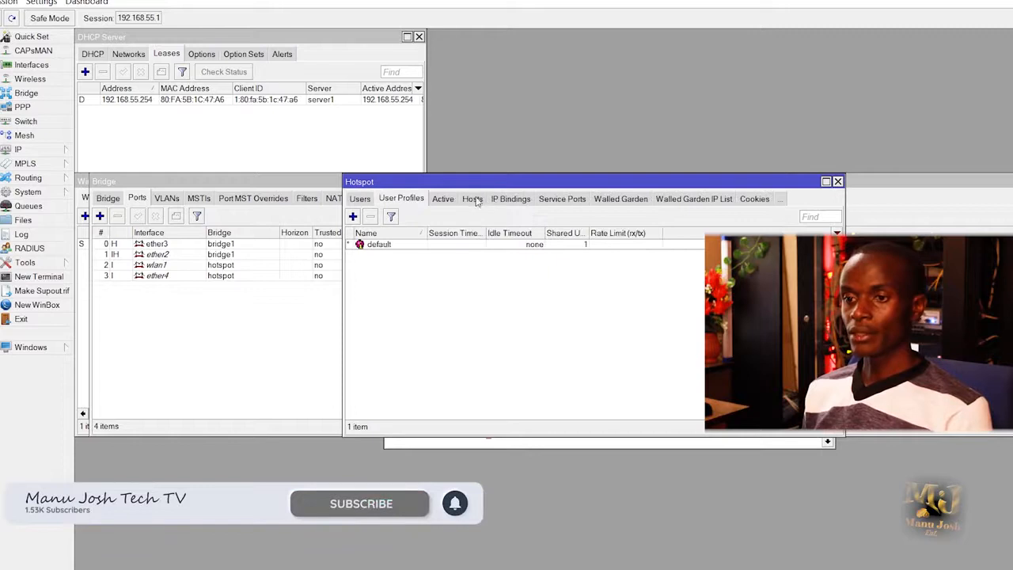
{"action": "left_click", "coordinate": [353, 216]}
{"action": "left_click", "coordinate": [564, 156]}
{"action": "double_click", "coordinate": [564, 156]}
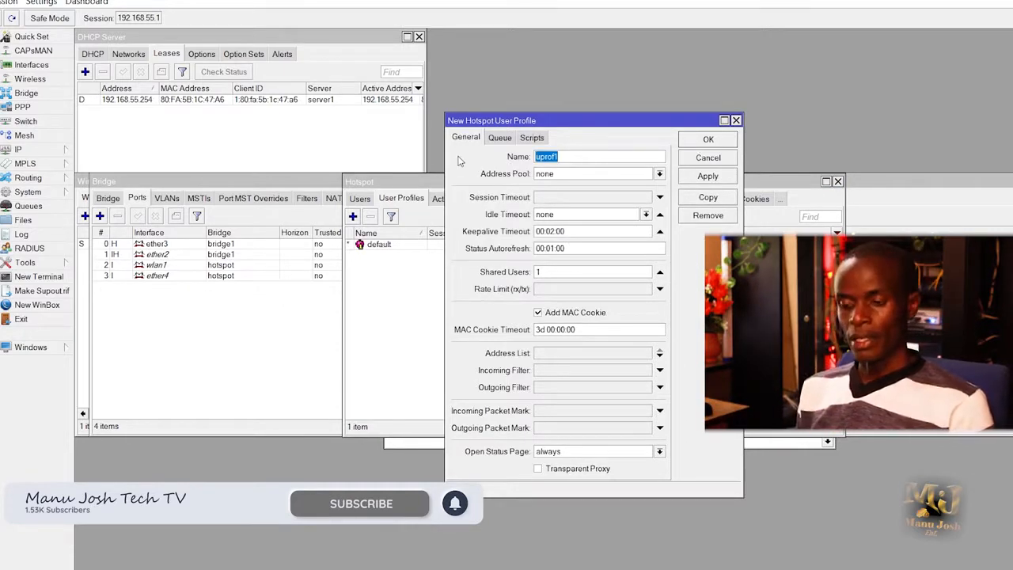
Enter 2MBPS as the profile name and choose hs-pool-7 as its address pool.
{"action": "type", "text": "2MBPS"}
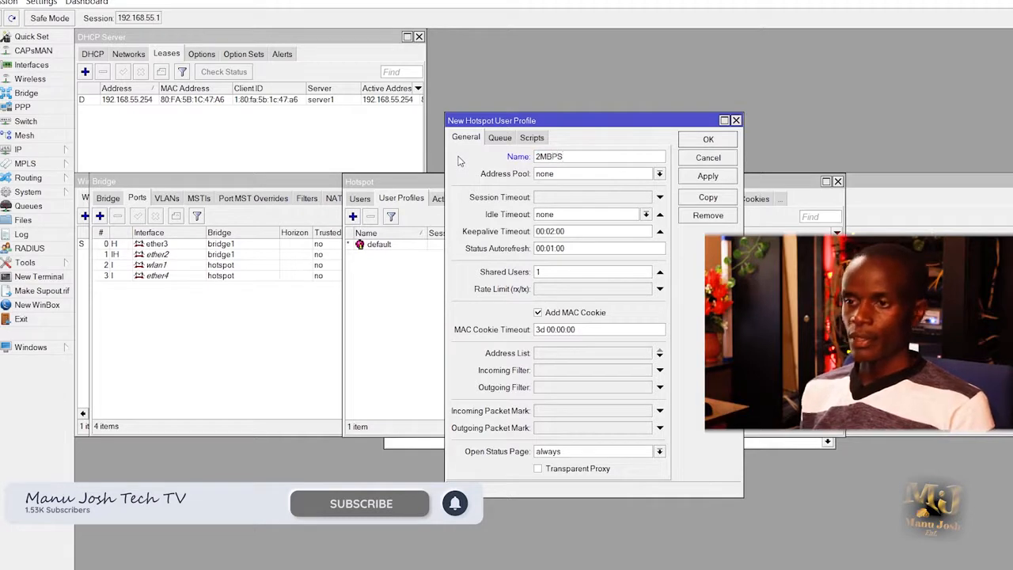
{"action": "left_click", "coordinate": [575, 174]}
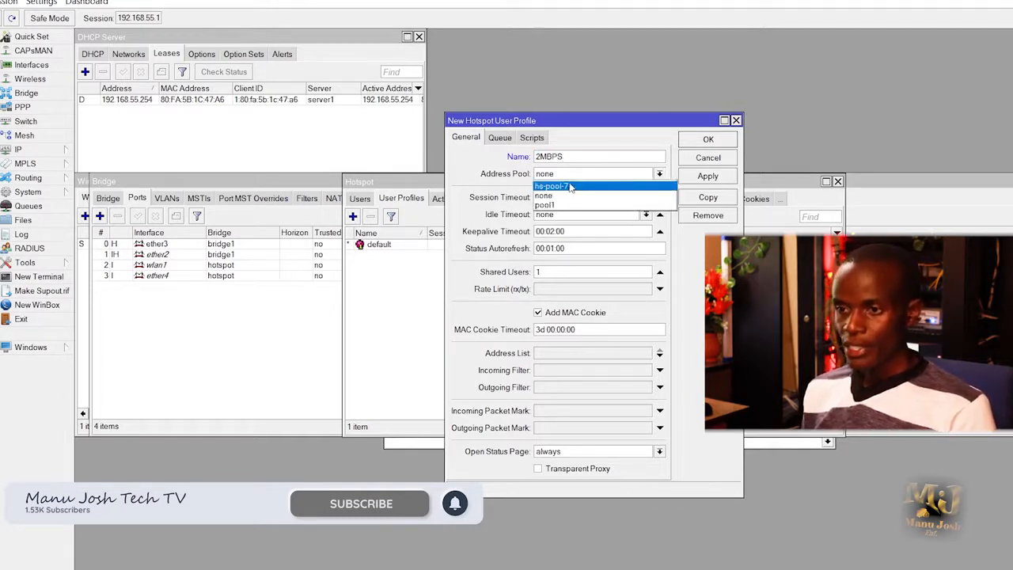
{"action": "left_click", "coordinate": [570, 186]}
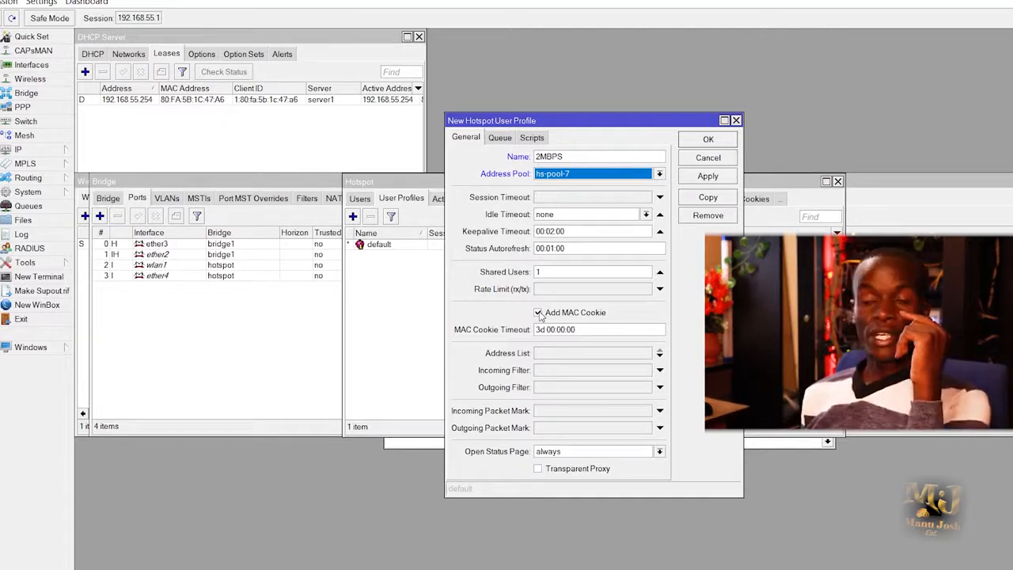
Turn off Add MAC Cookie, save the 2MBPS profile and show the hotspot Users list.
{"action": "left_click", "coordinate": [539, 314]}
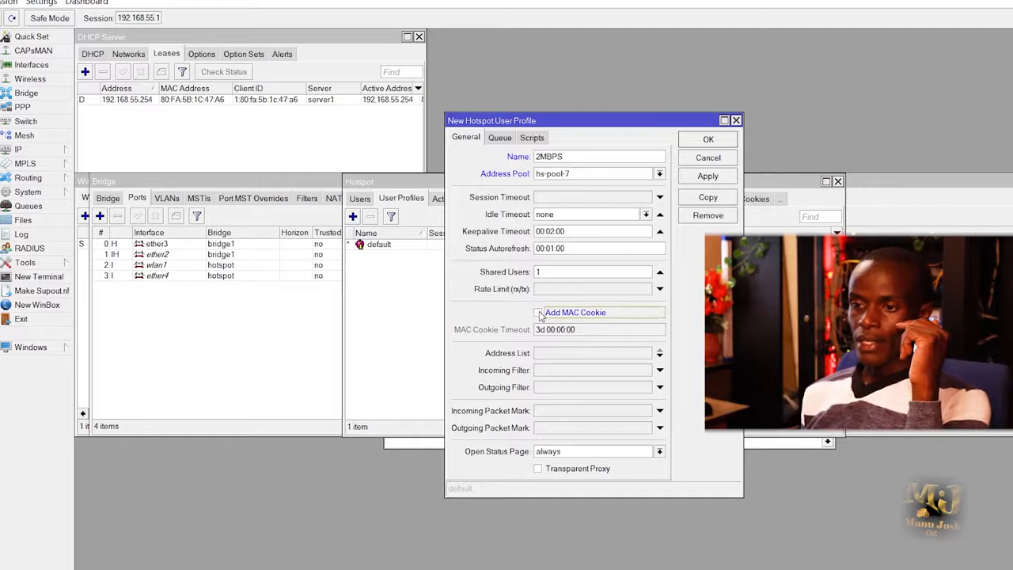
{"action": "left_click", "coordinate": [539, 313]}
{"action": "left_click", "coordinate": [539, 314]}
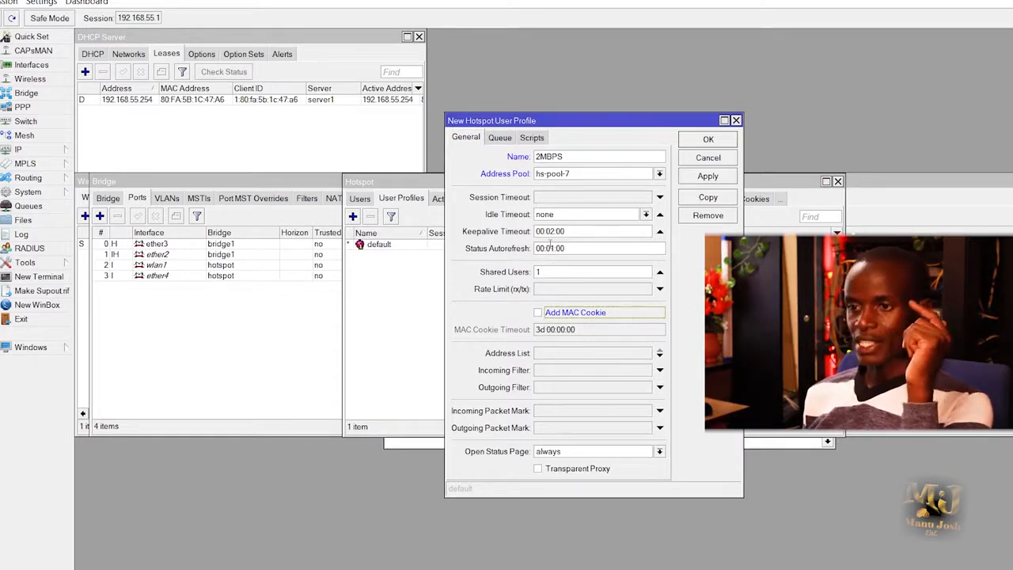
{"action": "left_click", "coordinate": [700, 176]}
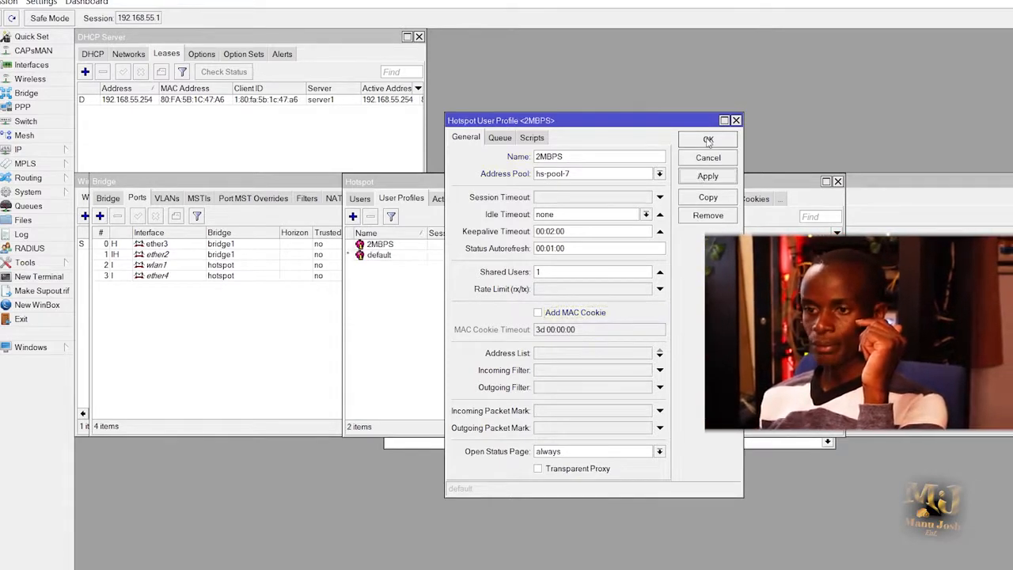
{"action": "left_click", "coordinate": [707, 140]}
{"action": "left_click", "coordinate": [361, 199]}
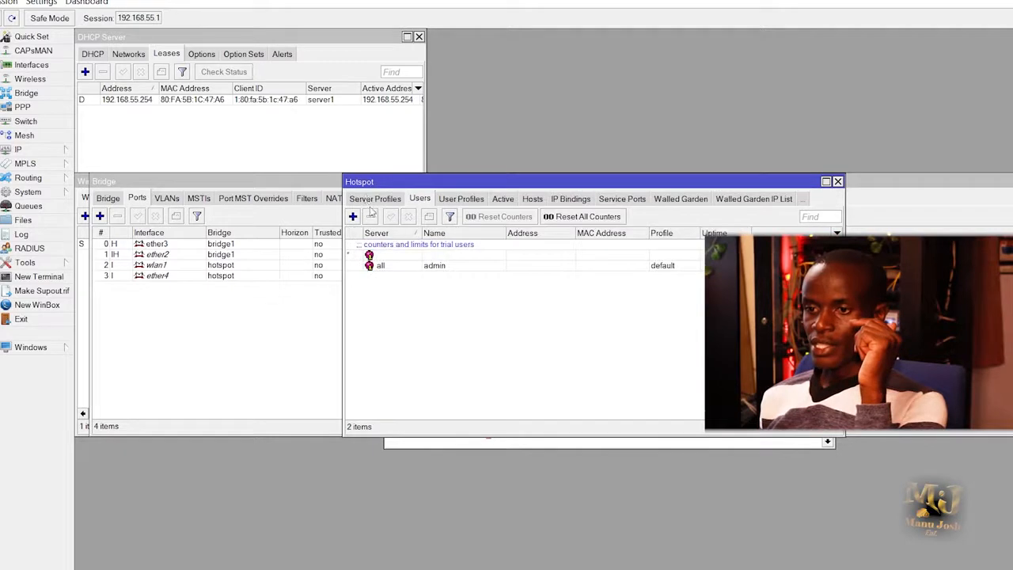
Create a new hotspot user named TES on server hotspot1 and enter its password.
{"action": "left_click", "coordinate": [353, 216]}
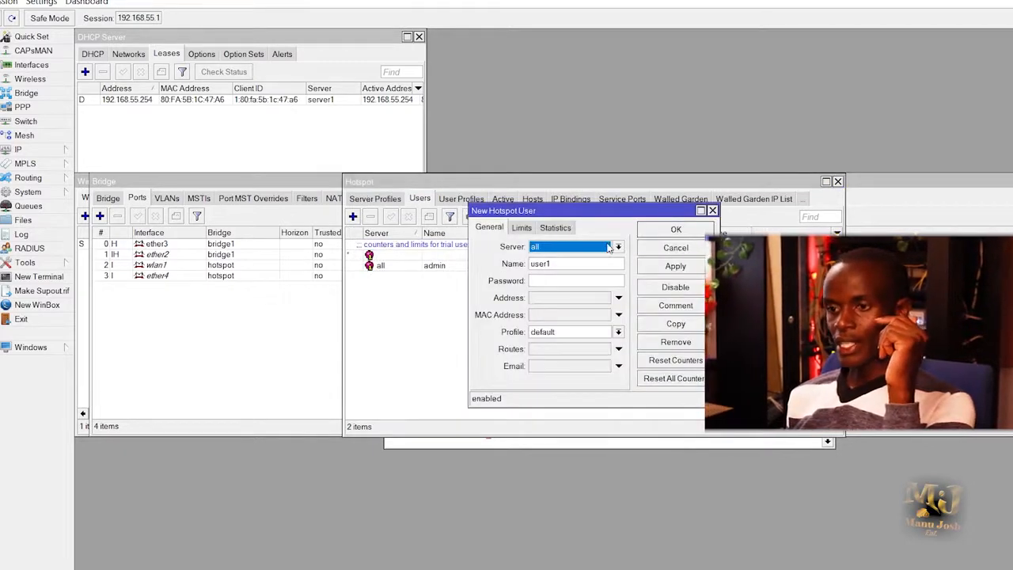
{"action": "left_click", "coordinate": [606, 248]}
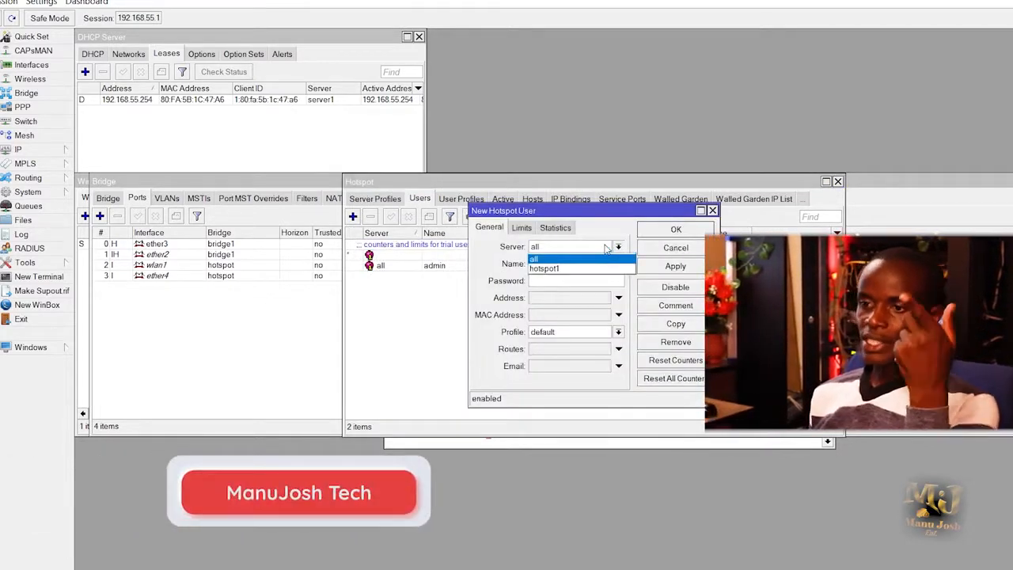
{"action": "left_click", "coordinate": [558, 269]}
{"action": "key", "text": "Tab"}
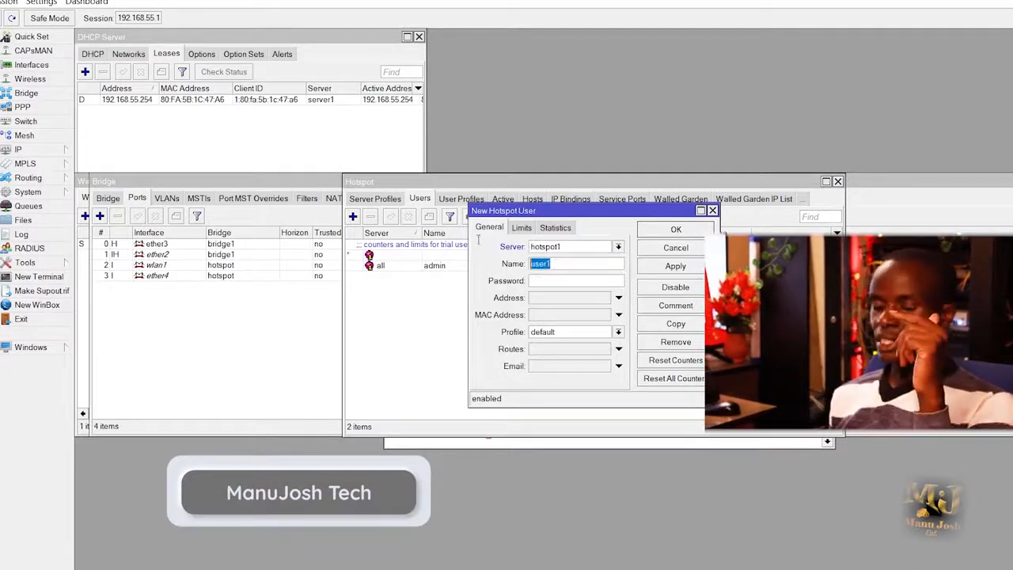
{"action": "type", "text": "TES"}
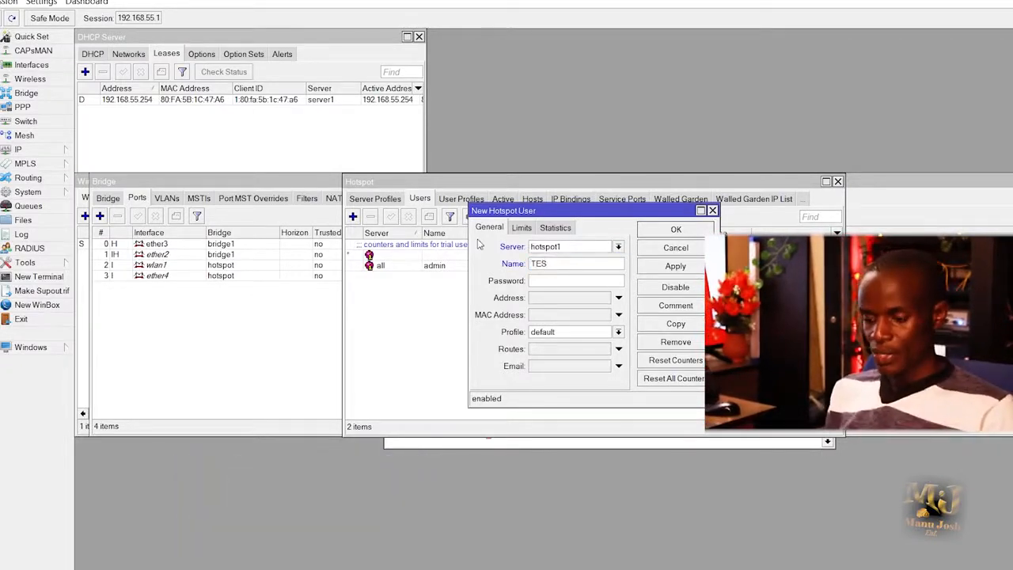
{"action": "left_click", "coordinate": [571, 281]}
{"action": "type", "text": "*"}
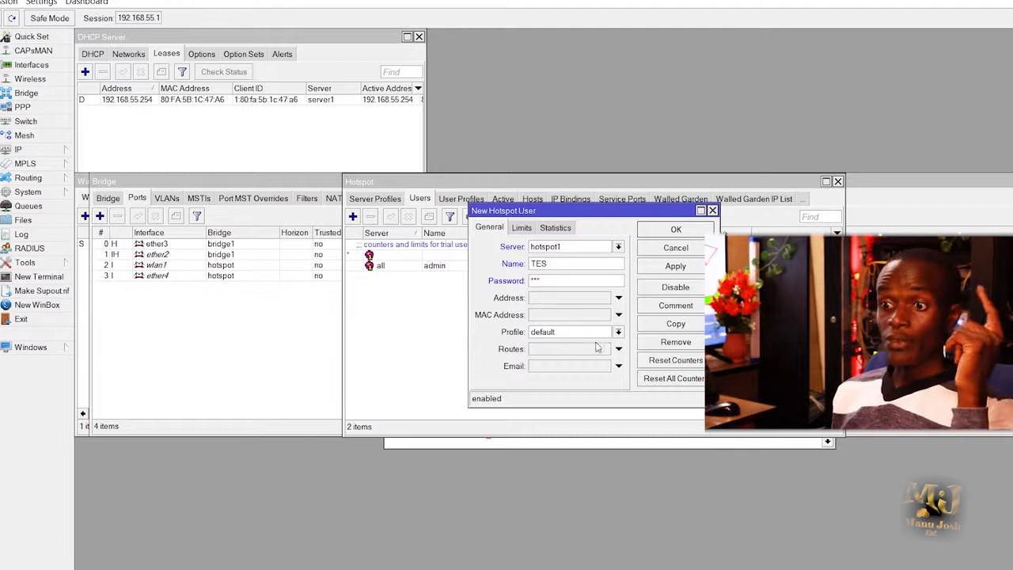
Give the TES user the 2MBPS profile and a 1d uptime limit, then save it.
{"action": "left_click", "coordinate": [569, 332]}
{"action": "left_click", "coordinate": [550, 349]}
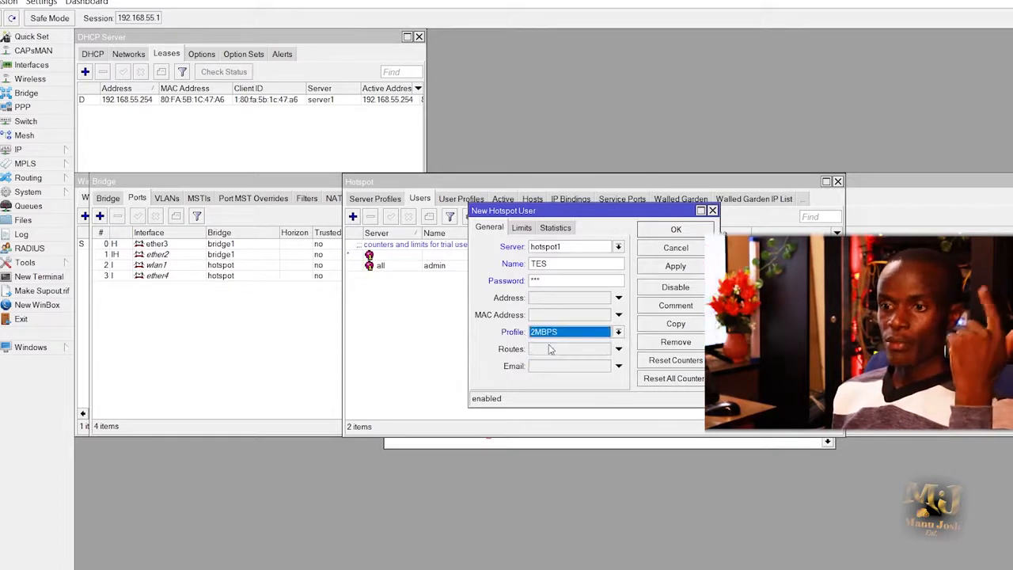
{"action": "left_click", "coordinate": [524, 229]}
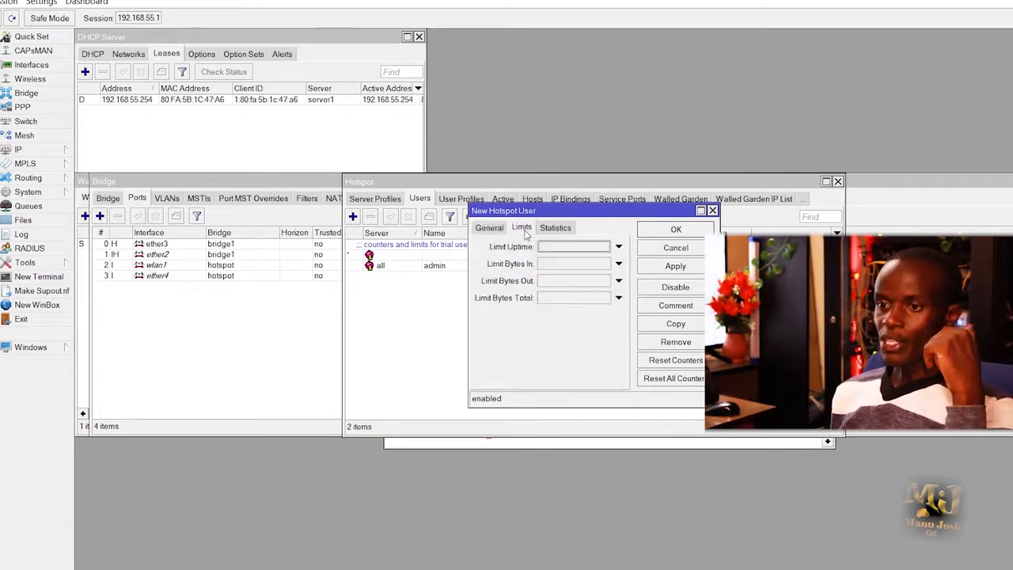
{"action": "left_click", "coordinate": [572, 249]}
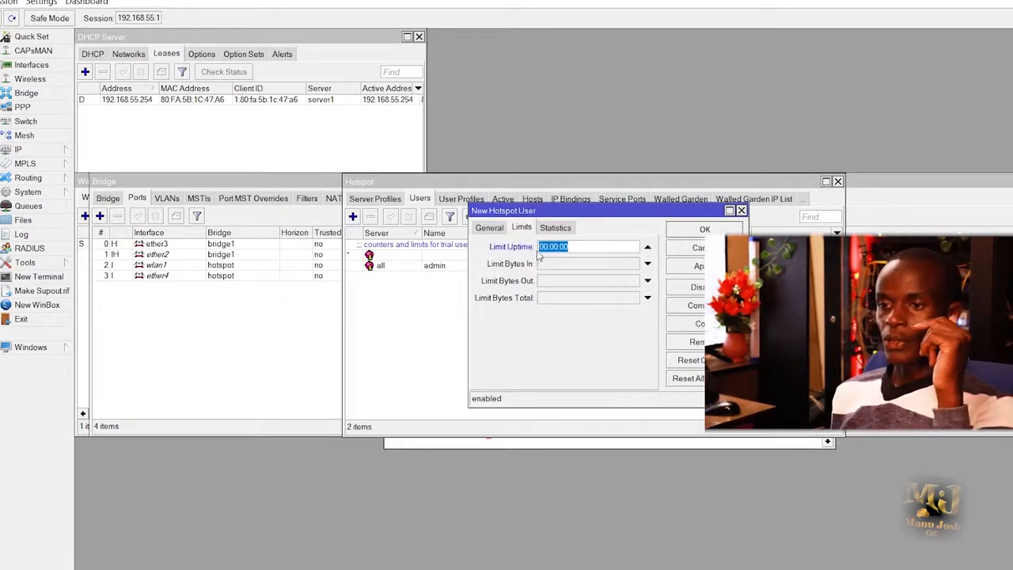
{"action": "left_click", "coordinate": [561, 247]}
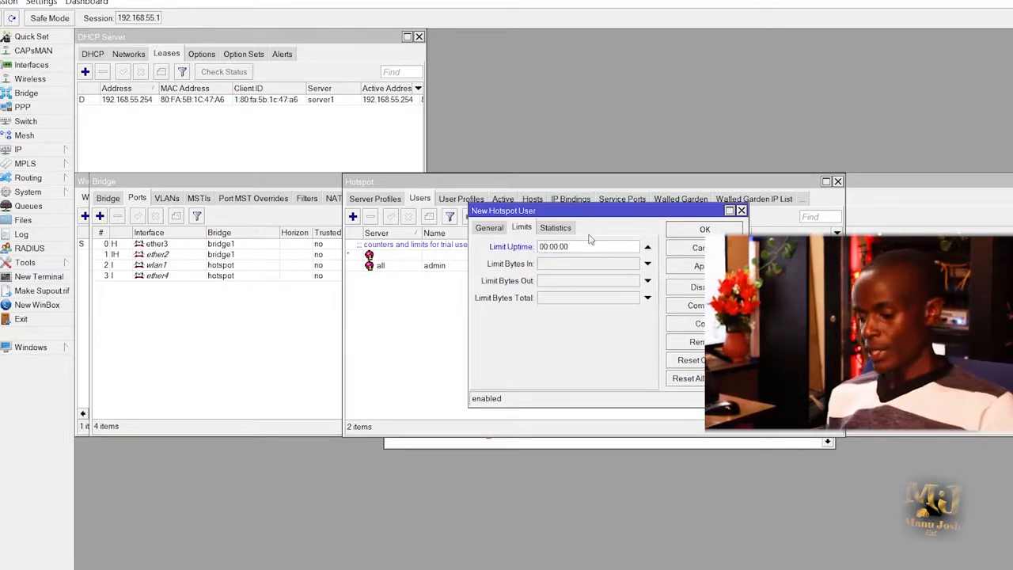
{"action": "type", "text": "1"}
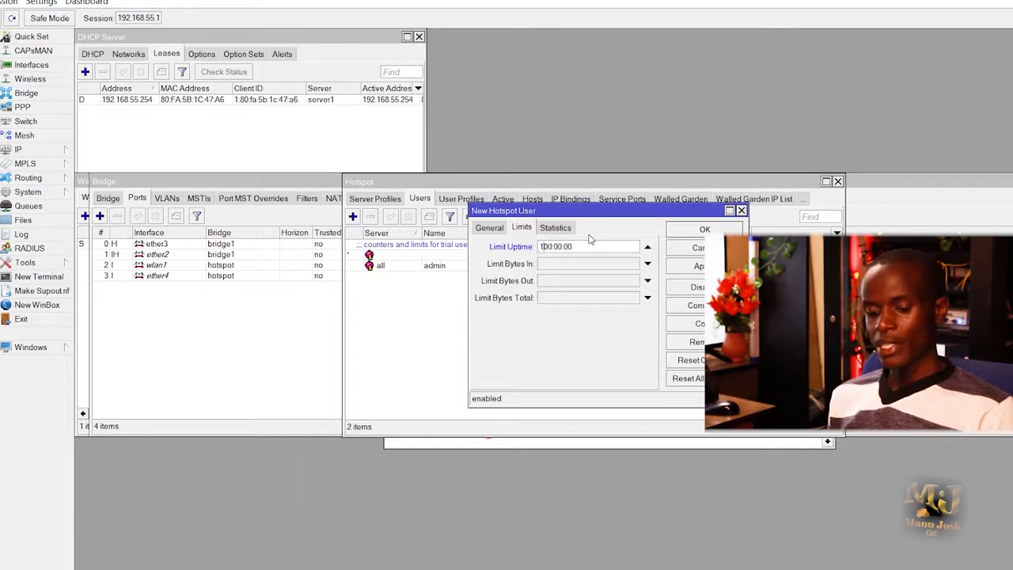
{"action": "type", "text": "d"}
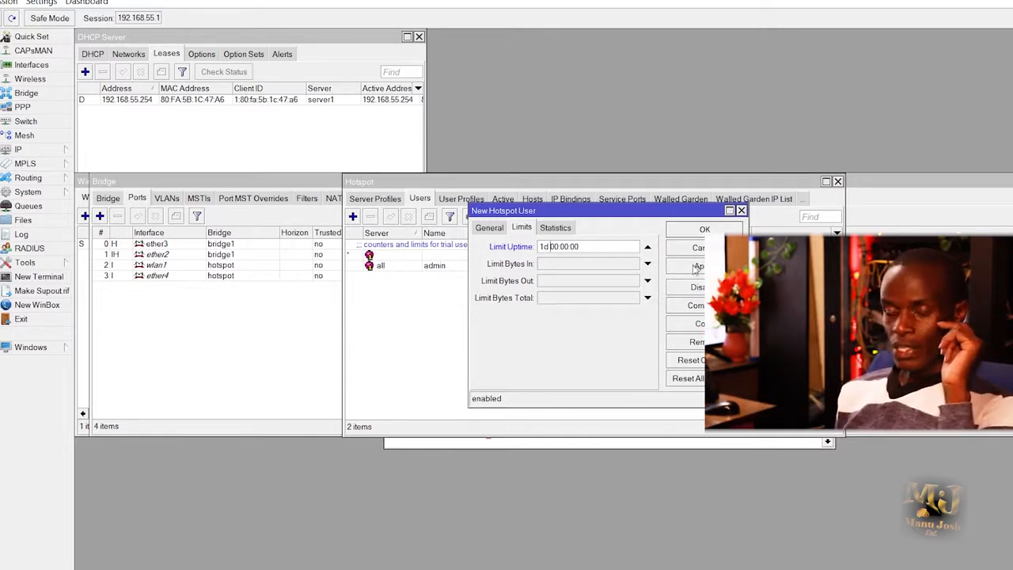
{"action": "left_click", "coordinate": [695, 268]}
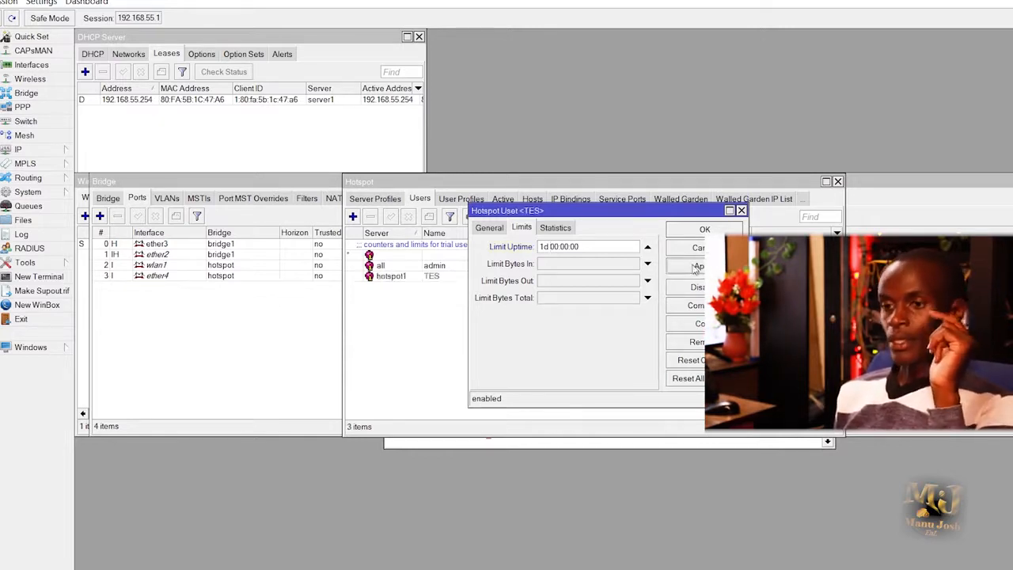
{"action": "left_click", "coordinate": [687, 231]}
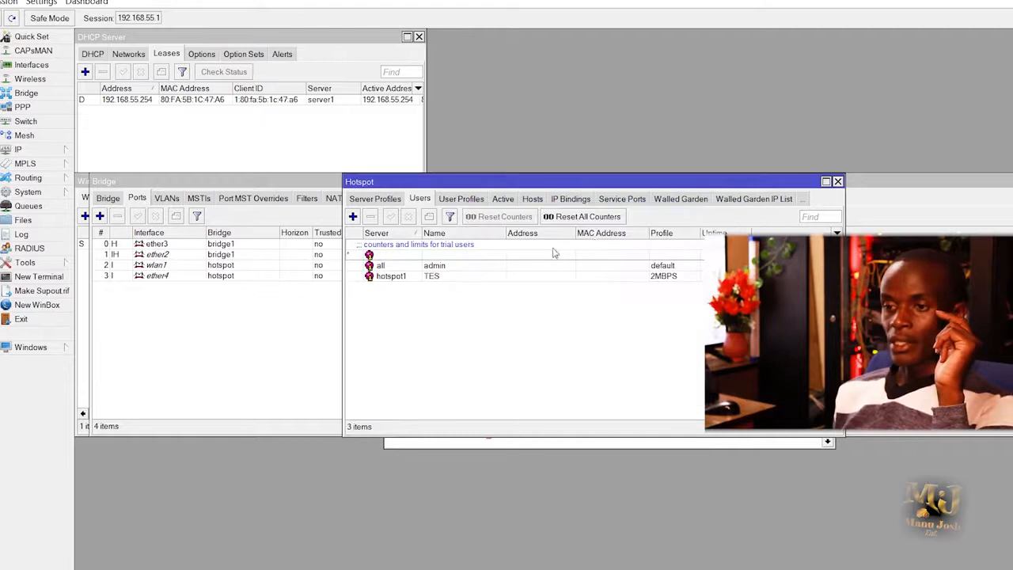
Reopen user TES and correct its name to TEST on the General tab.
{"action": "double_click", "coordinate": [435, 276]}
{"action": "left_click", "coordinate": [489, 228]}
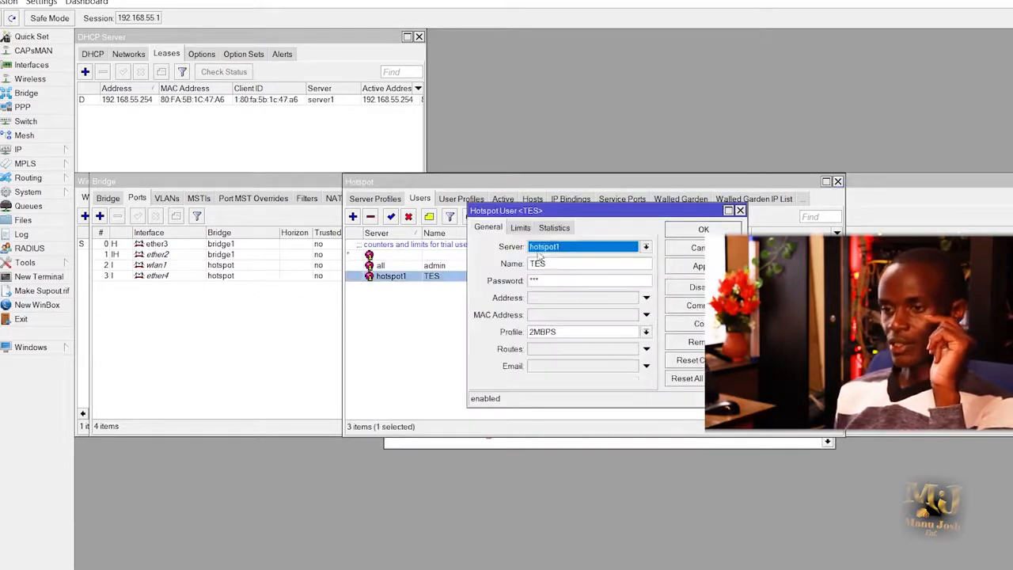
{"action": "left_click", "coordinate": [551, 265]}
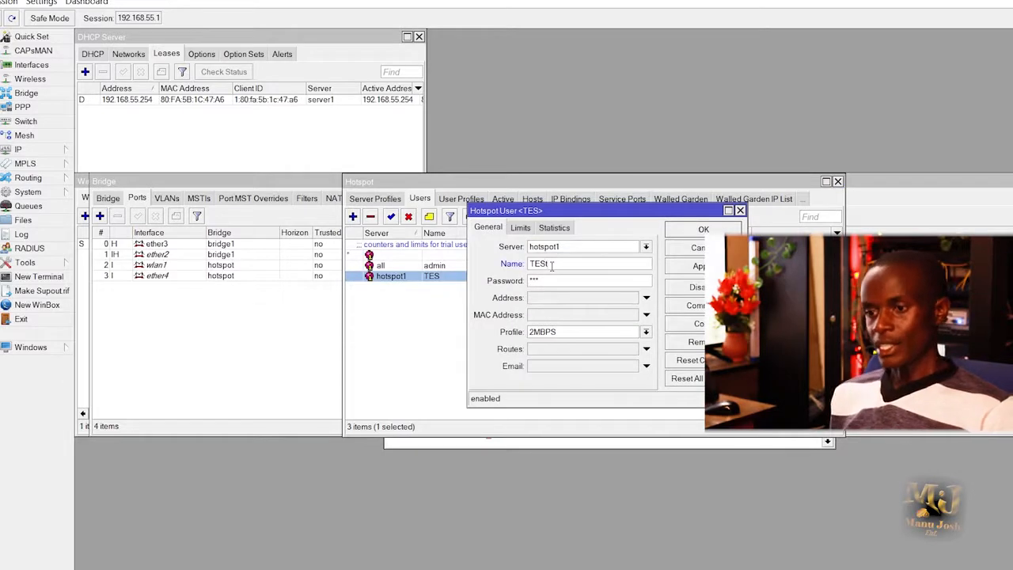
{"action": "type", "text": "T"}
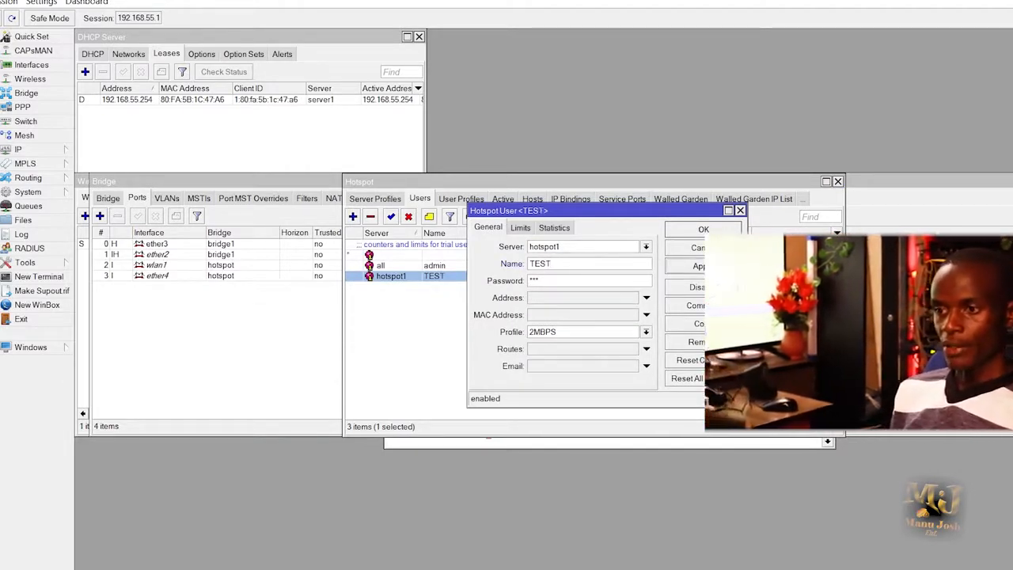
{"action": "left_click", "coordinate": [703, 229]}
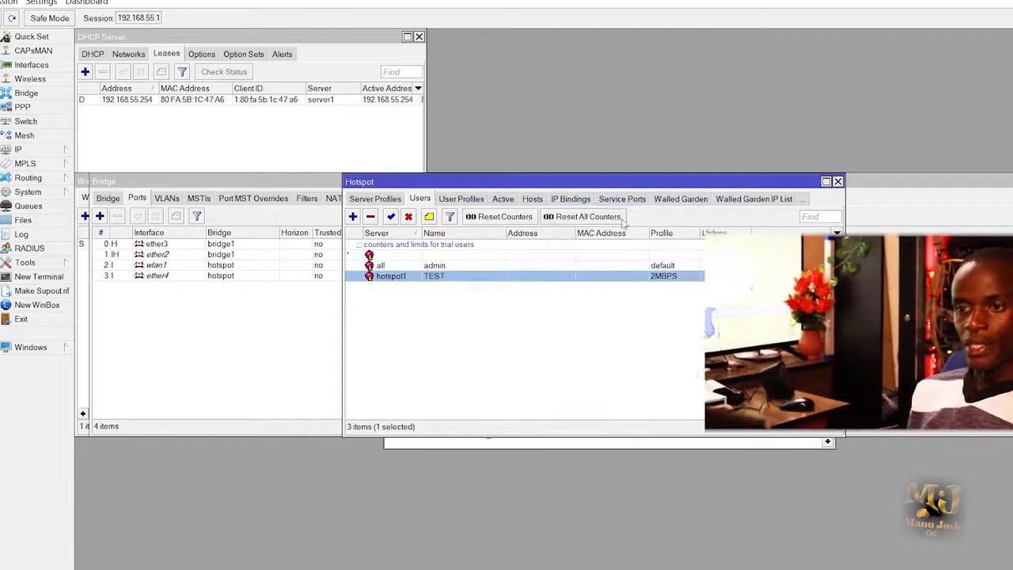
Review Server Profiles, Servers and Users, ending on User Profiles showing 2MBPS and default.
{"action": "left_click", "coordinate": [376, 199]}
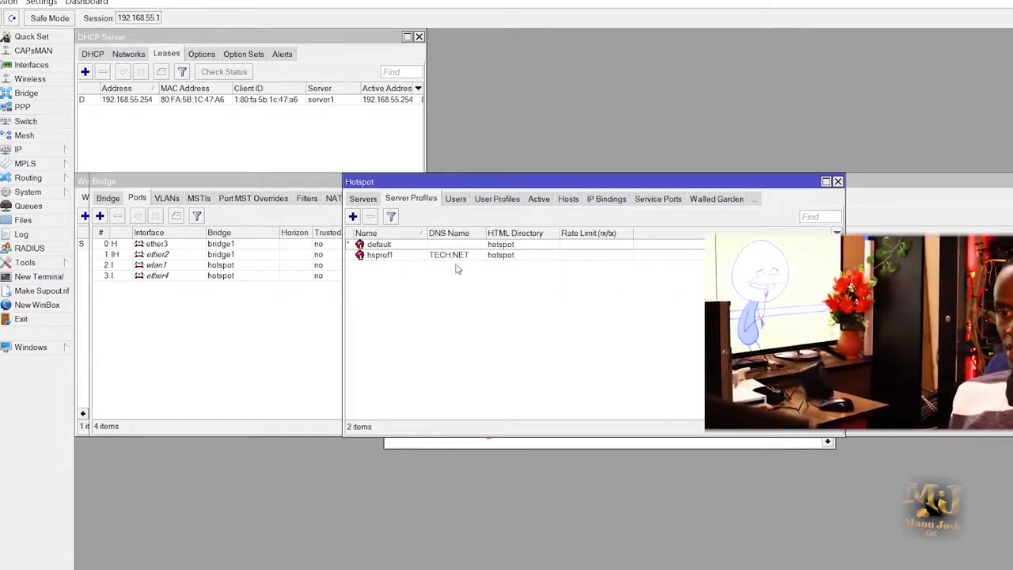
{"action": "left_click", "coordinate": [364, 199]}
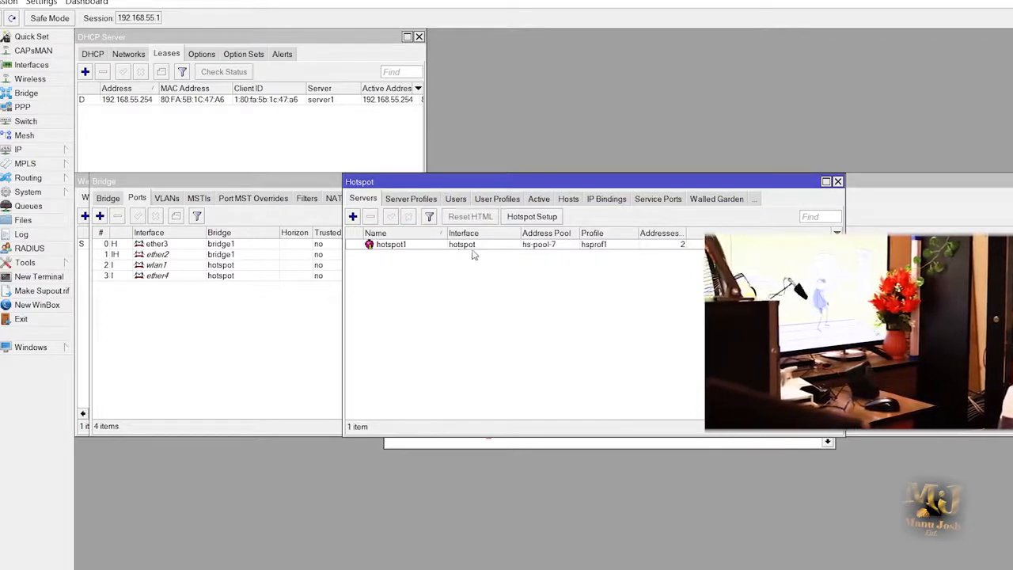
{"action": "left_click", "coordinate": [456, 199]}
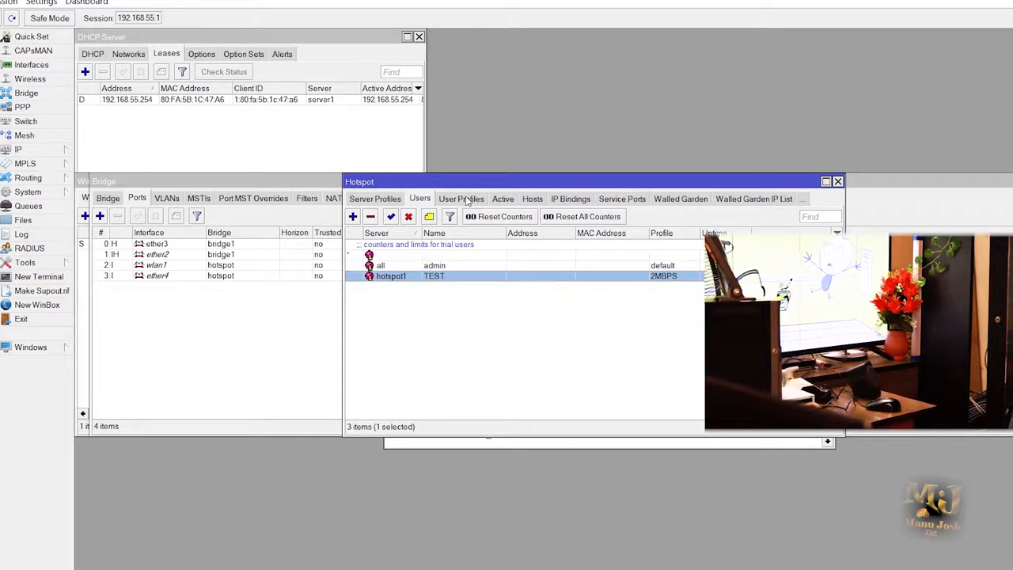
{"action": "left_click", "coordinate": [467, 199]}
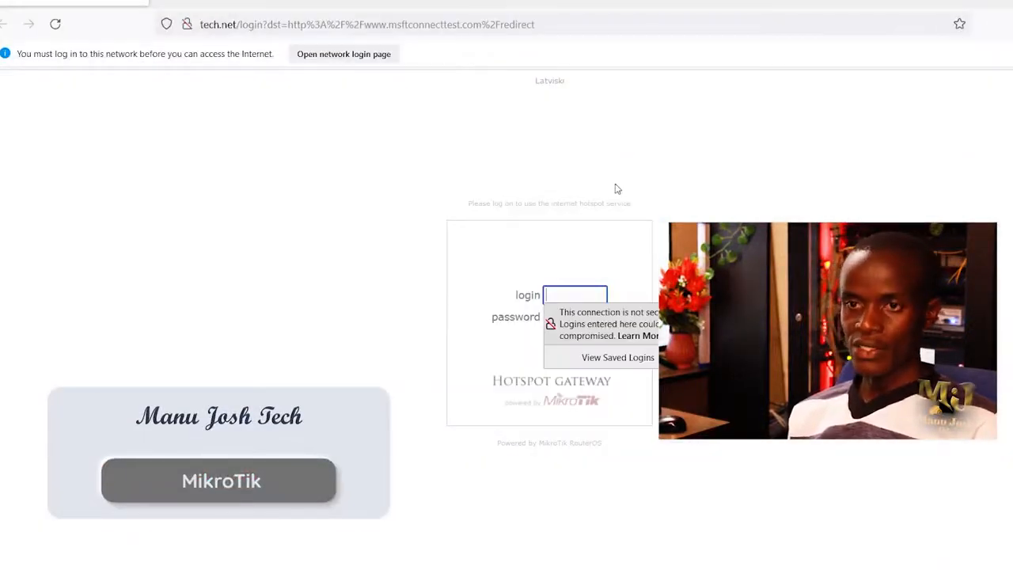
Log in on the tech.net hotspot page as TEST with its password, past the insecure-connection warnings.
{"action": "left_click", "coordinate": [334, 325]}
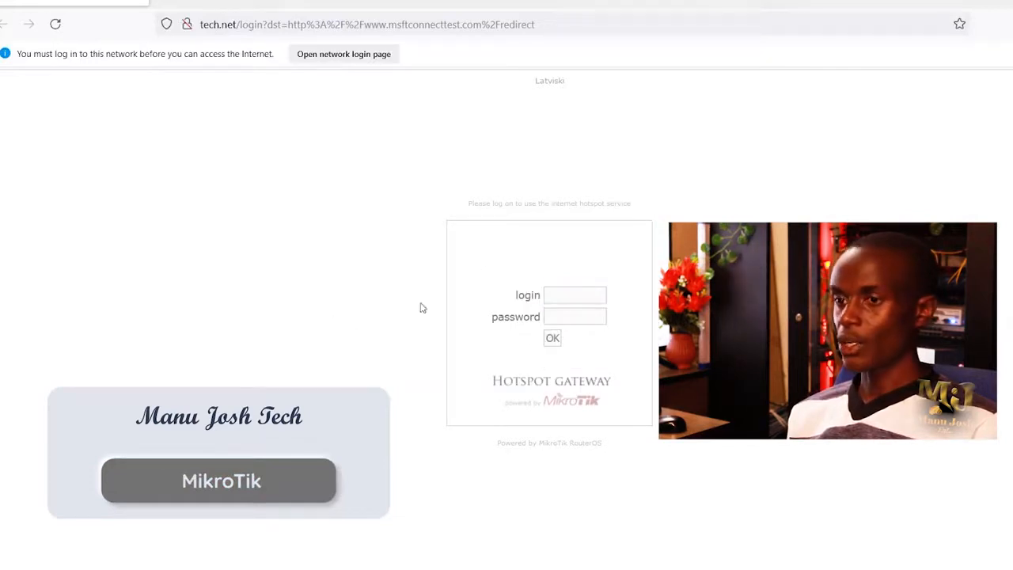
{"action": "left_click", "coordinate": [584, 299]}
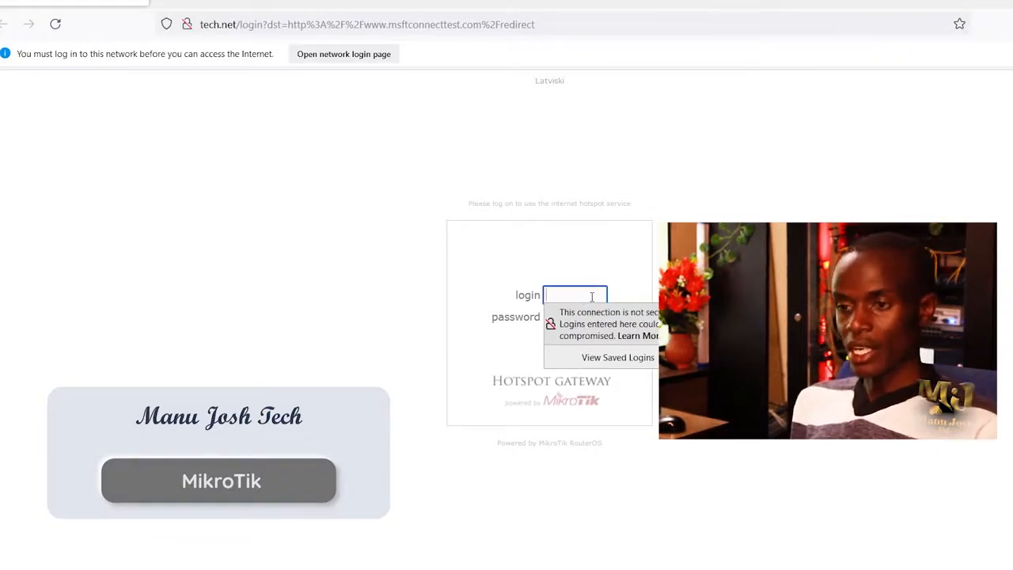
{"action": "type", "text": "TEST"}
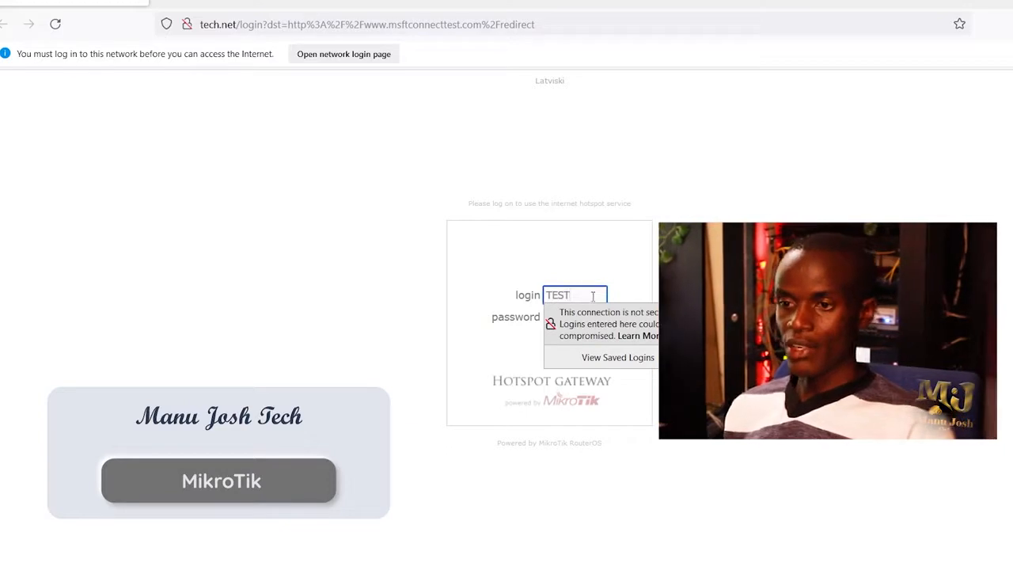
{"action": "left_click", "coordinate": [450, 287]}
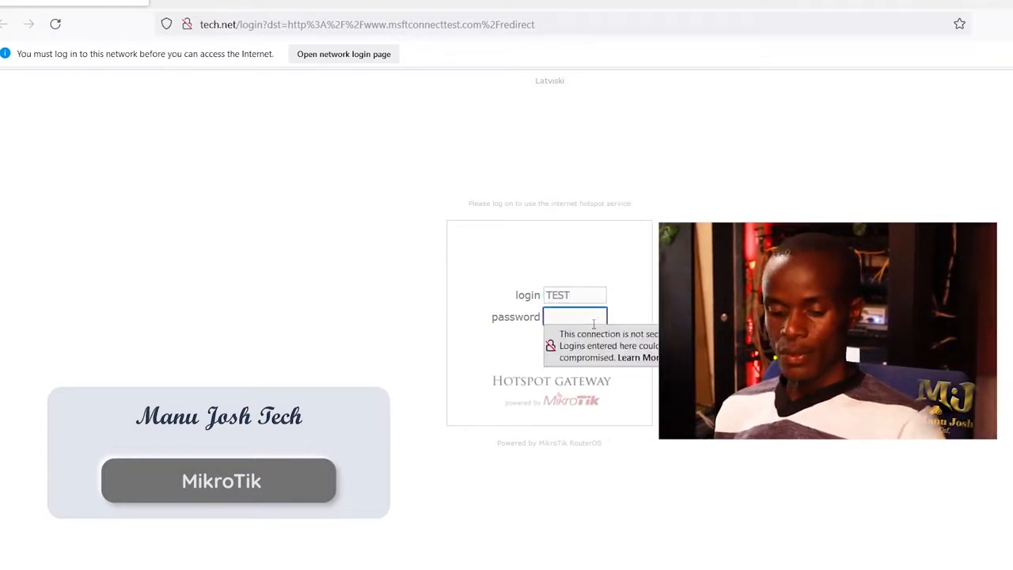
{"action": "left_click", "coordinate": [523, 354]}
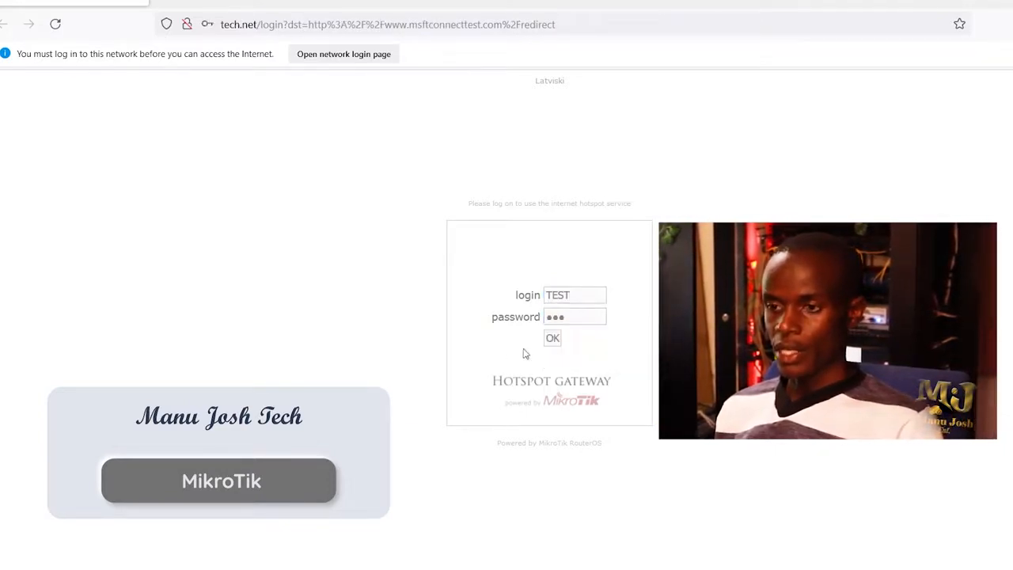
{"action": "left_click", "coordinate": [554, 338]}
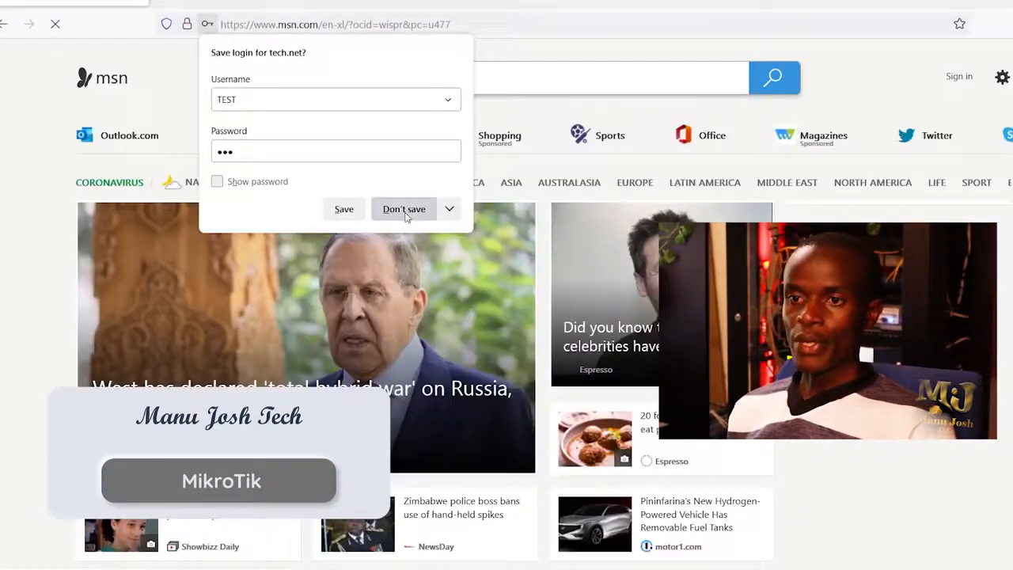
Decline saving the hotspot login and go to youtube.com.
{"action": "left_click", "coordinate": [405, 212]}
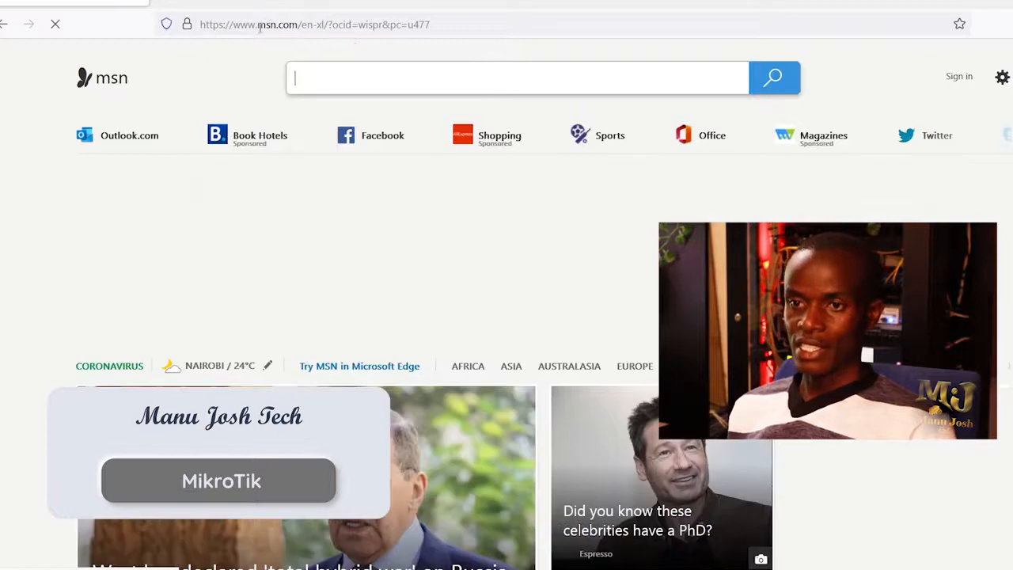
{"action": "left_click", "coordinate": [258, 26]}
{"action": "type", "text": "YOutube.com/"}
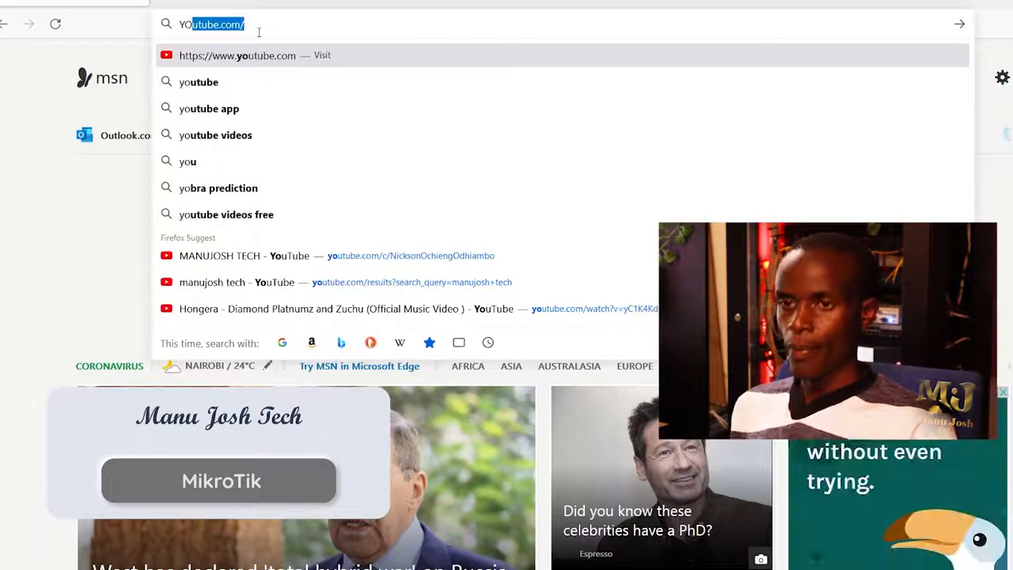
{"action": "key", "text": "Return"}
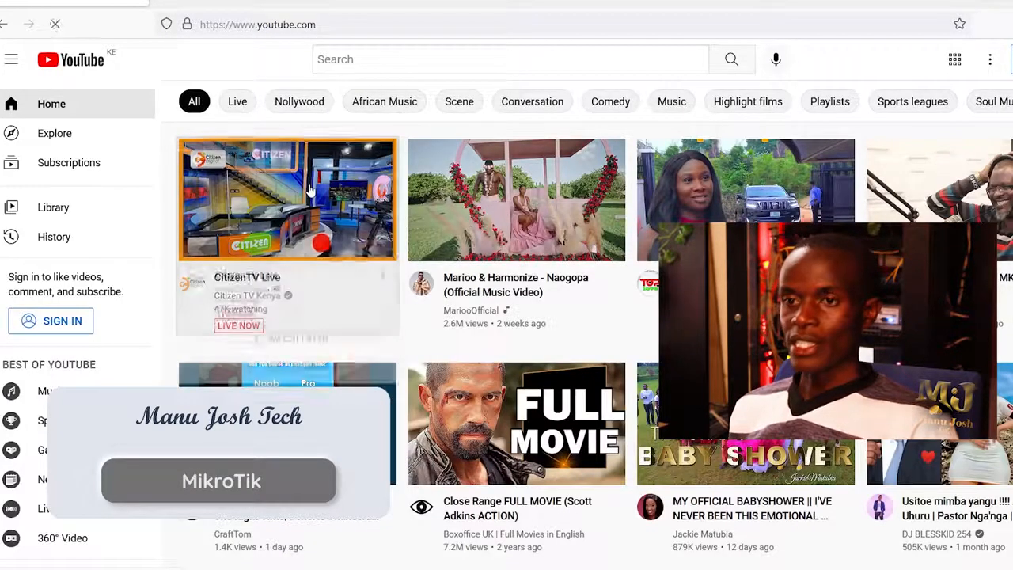
Search YouTube for MANU JOSH TECH.
{"action": "left_click", "coordinate": [388, 62]}
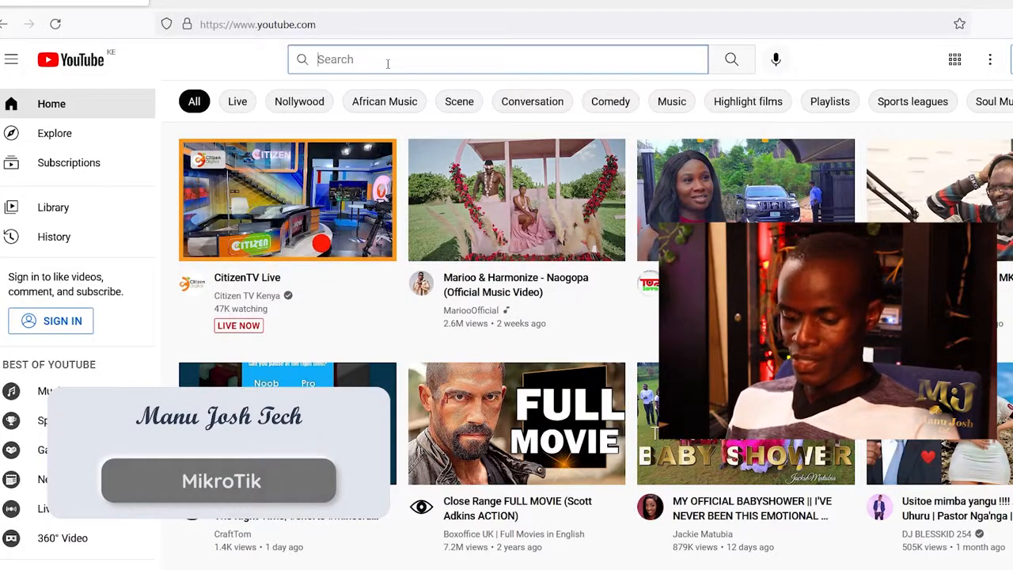
{"action": "type", "text": "MANU"}
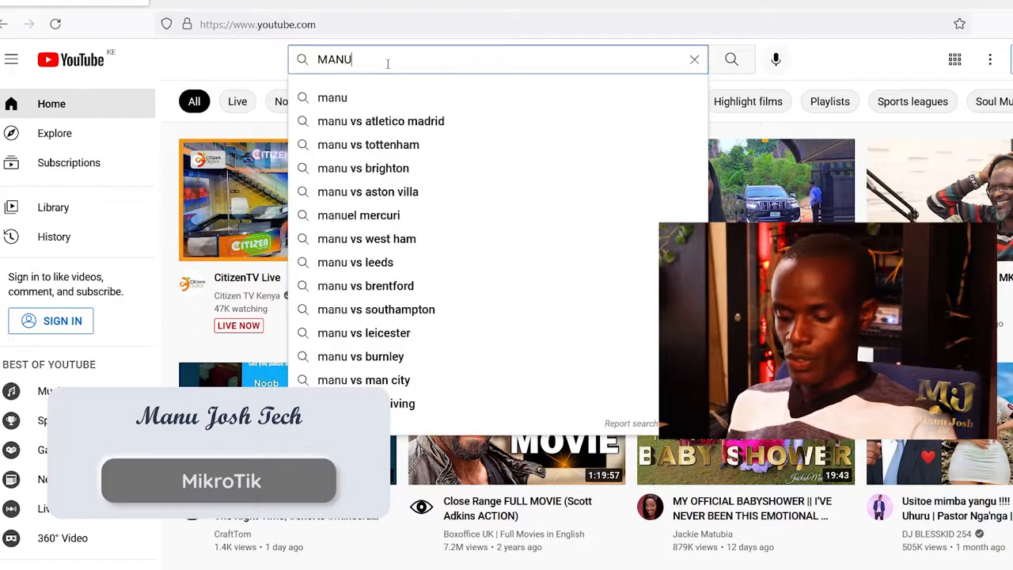
{"action": "type", "text": " JOS"}
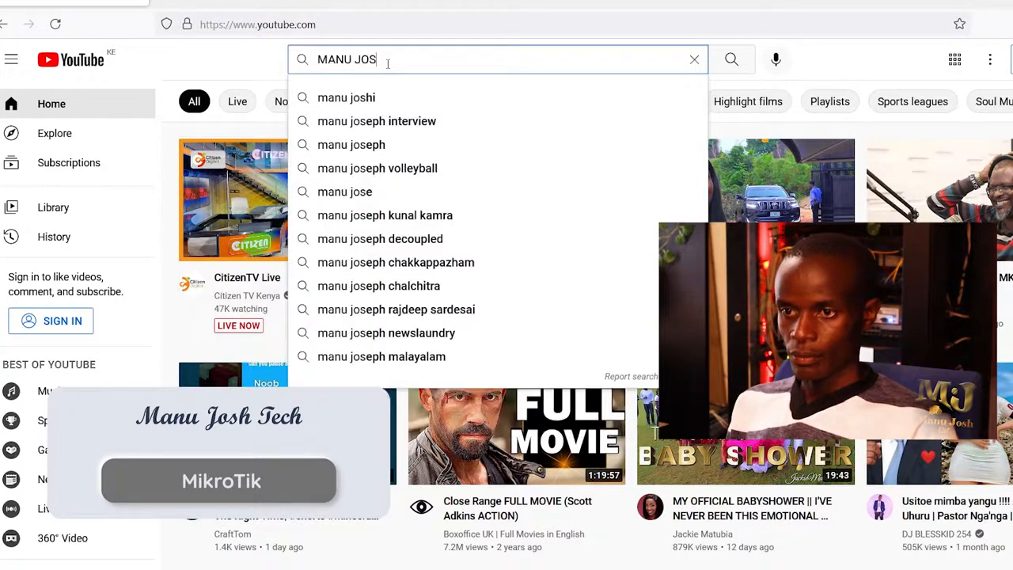
{"action": "type", "text": "H T"}
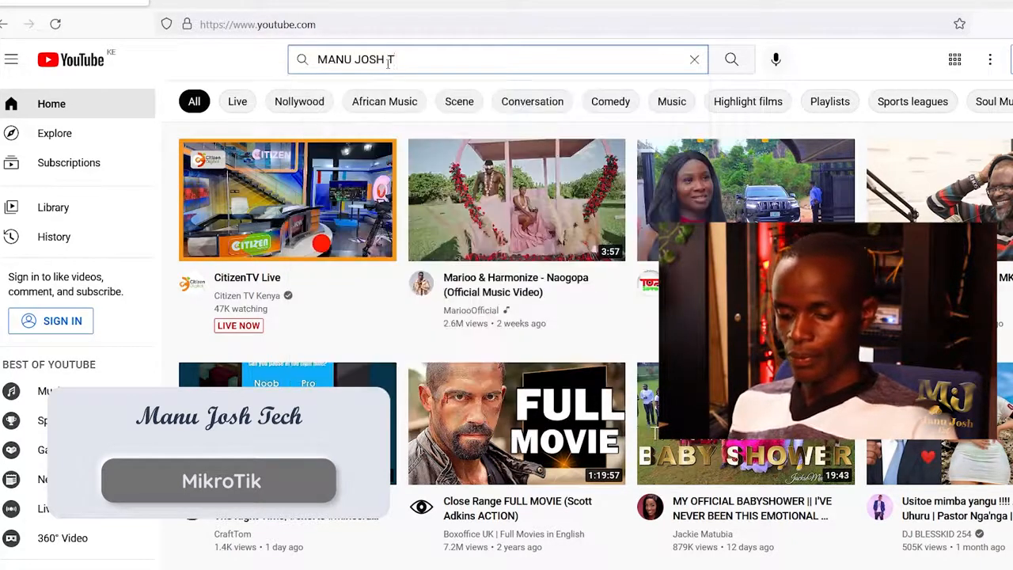
{"action": "key", "text": "Return"}
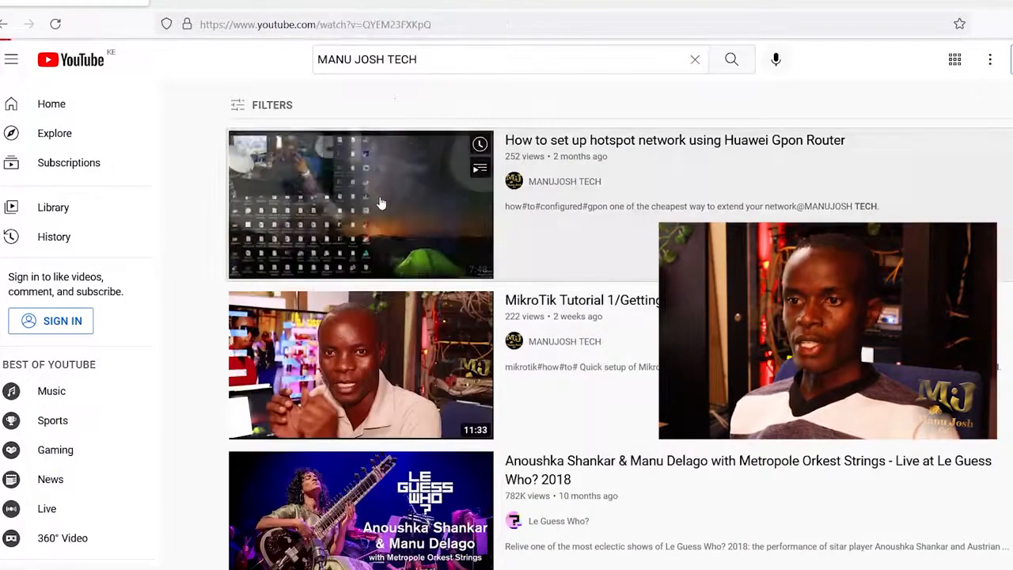
Open the Huawei Gpon Router hotspot setup video and pause it at 0:16.
{"action": "left_click", "coordinate": [380, 198]}
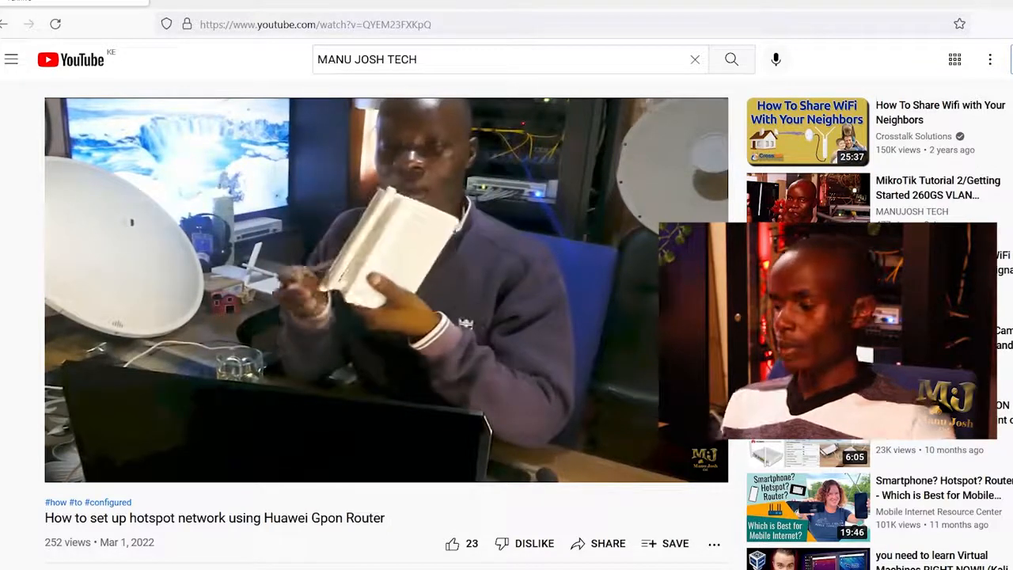
{"action": "mouse_move", "coordinate": [324, 286]}
{"action": "left_click", "coordinate": [323, 286]}
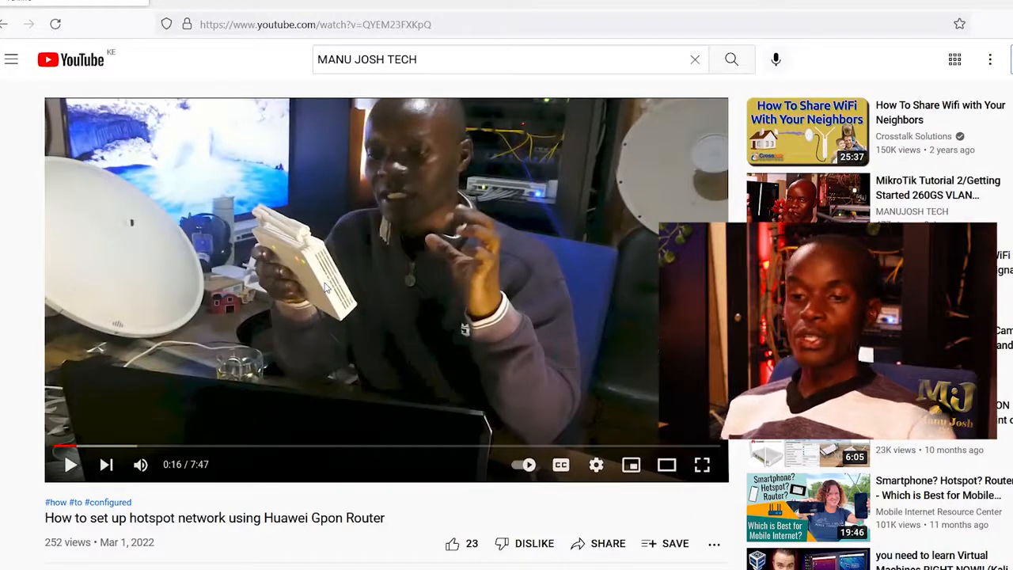